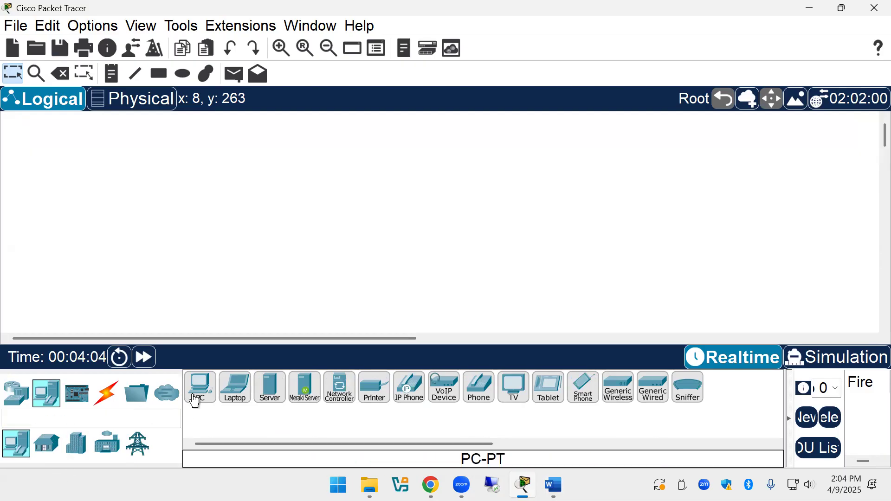
Place a PC, Laptop, Printer, Smartphone and Tablet PC on the workspace.
drag(199, 400, 151, 220)
drag(141, 186, 141, 186)
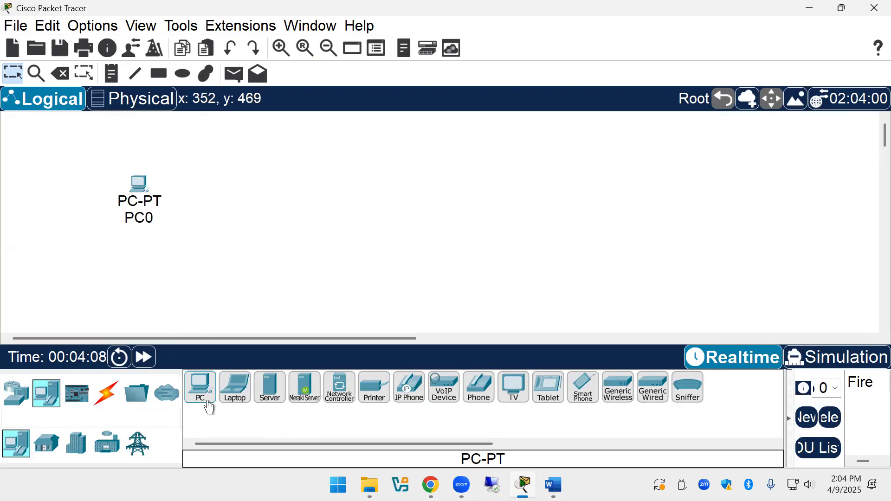
drag(234, 400, 201, 154)
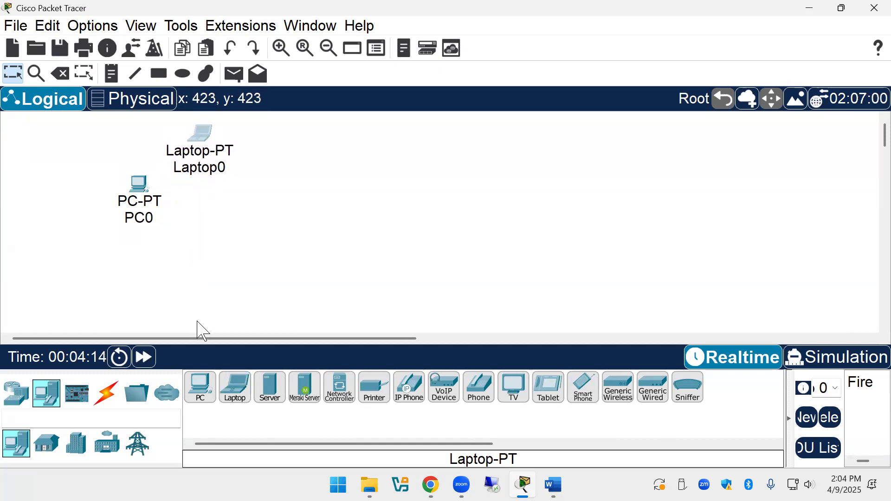
drag(373, 398, 149, 291)
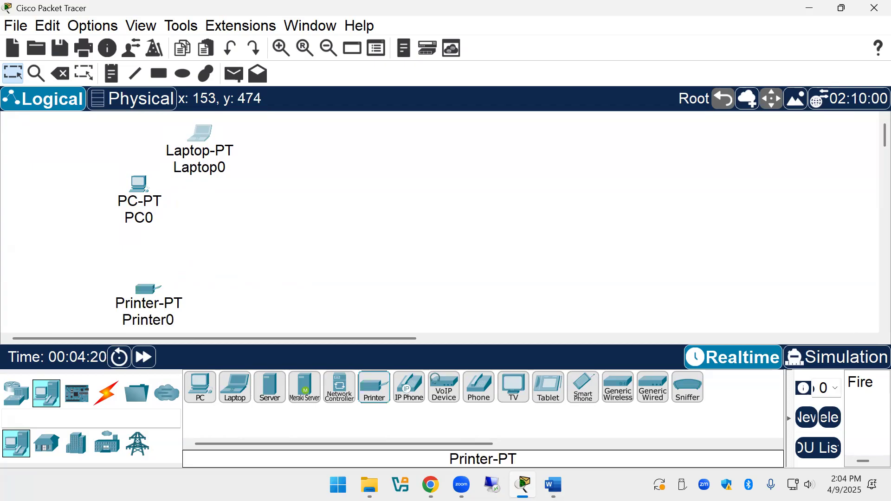
drag(586, 390, 529, 338)
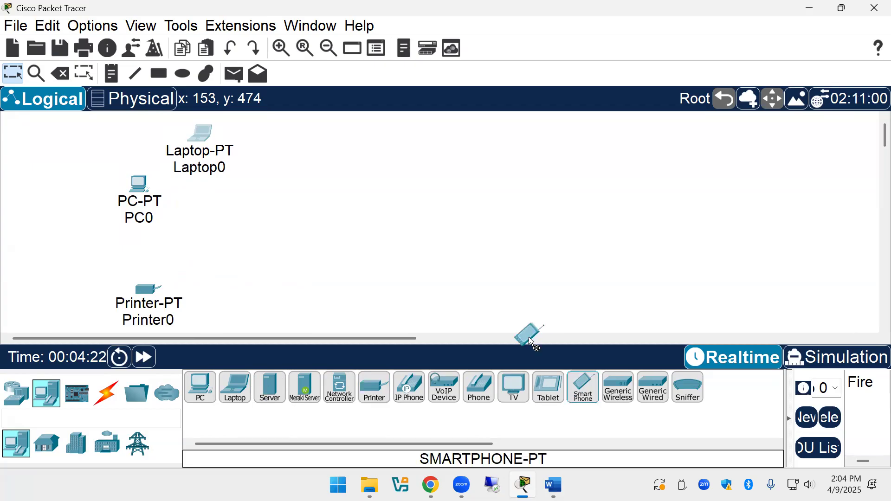
drag(360, 284, 361, 285)
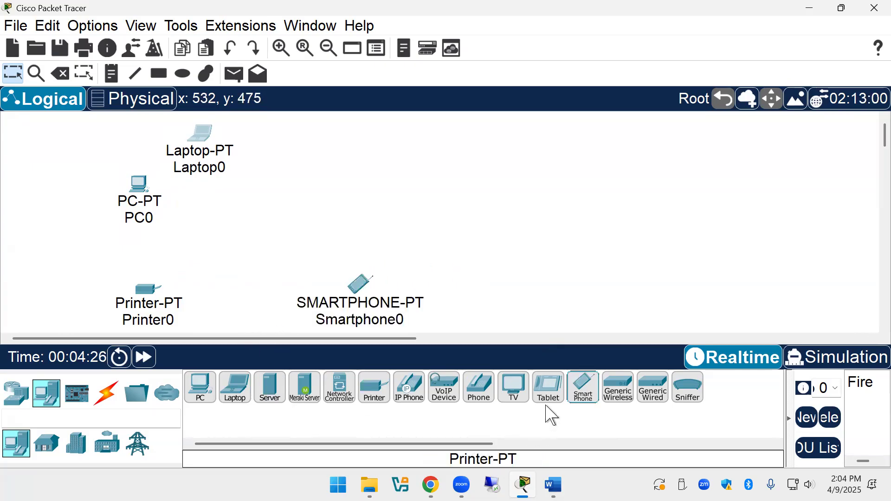
drag(551, 398, 414, 172)
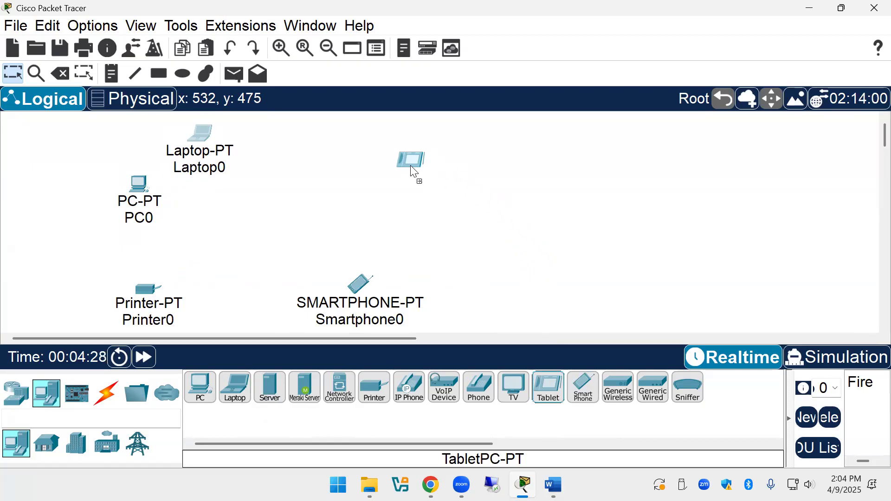
drag(340, 149, 340, 149)
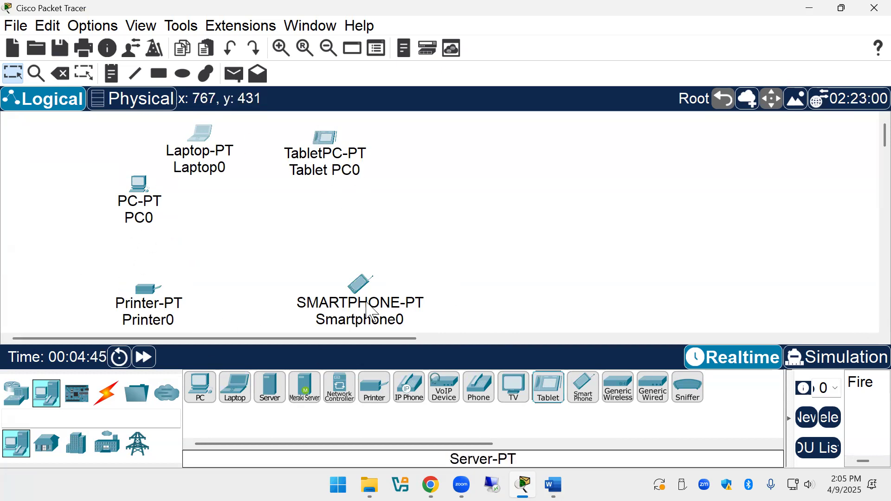
Shift Smartphone0, Printer0 and PC0 so the devices cluster toward the left.
drag(368, 302, 301, 306)
drag(157, 293, 181, 257)
drag(149, 187, 171, 193)
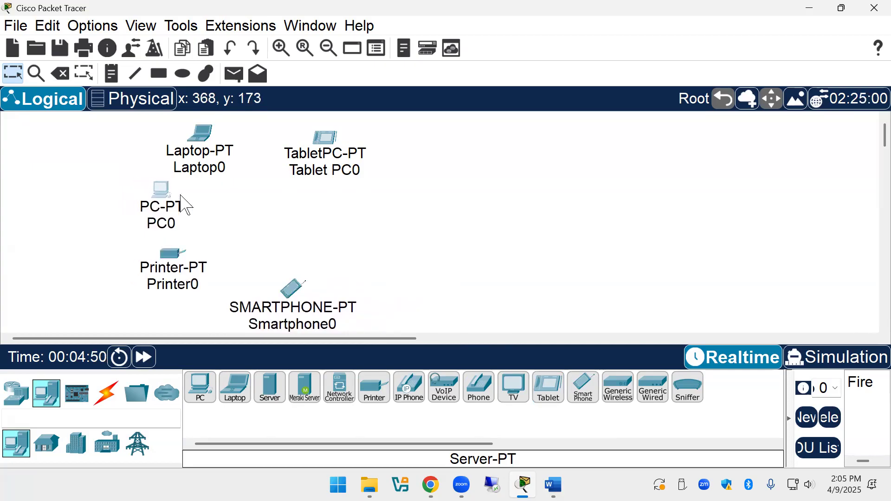
Add a WRT300N wireless router to the middle of the workspace.
click(25, 400)
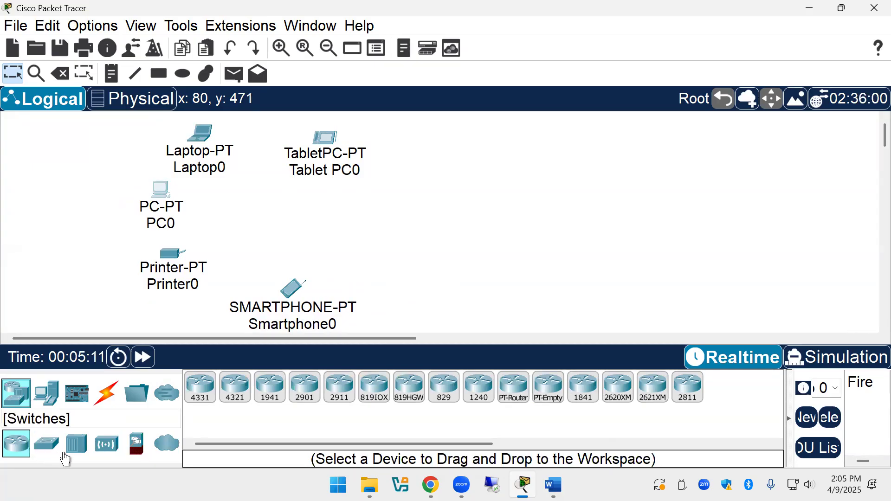
click(107, 444)
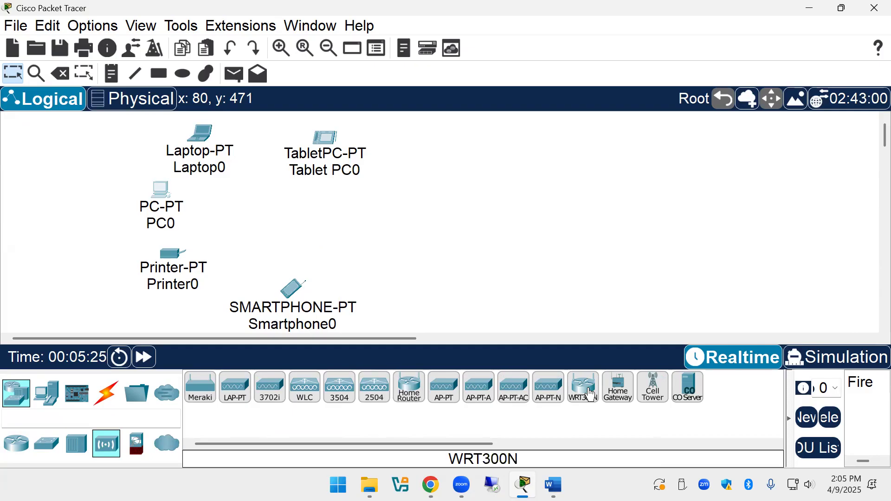
drag(591, 396, 422, 232)
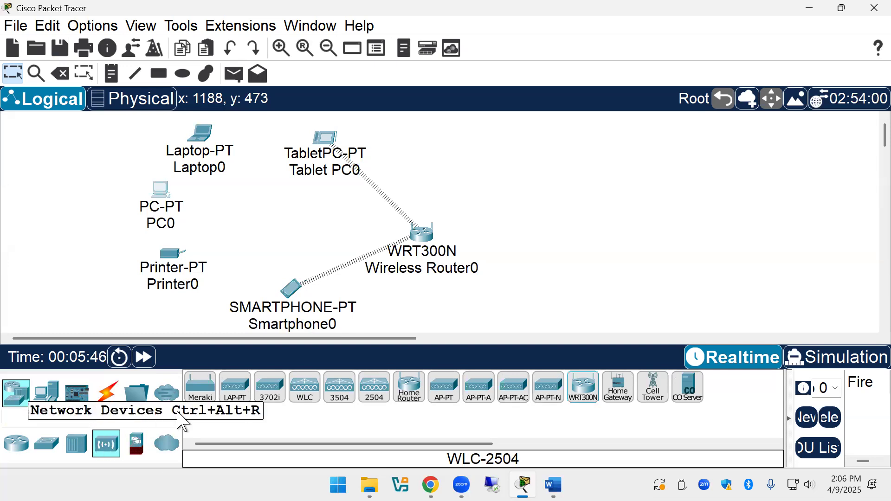
click(173, 449)
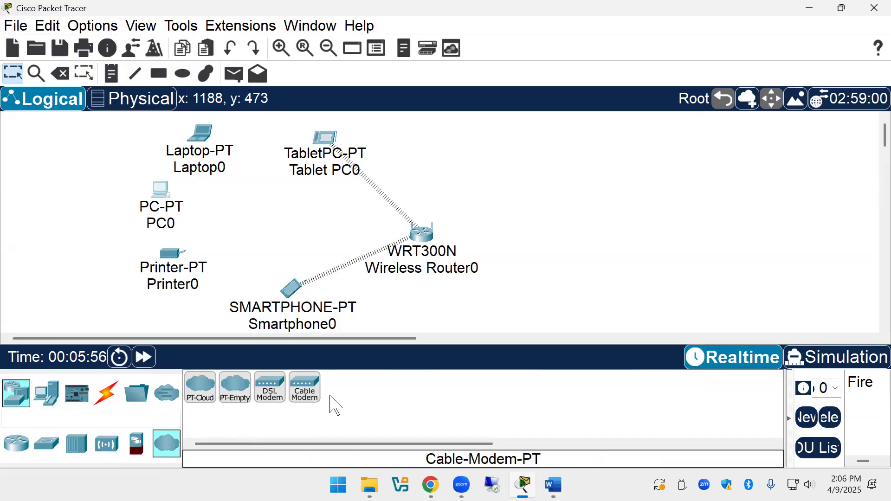
Place Cloud0 at the far right and position Cable Modem0 right of the router.
click(201, 395)
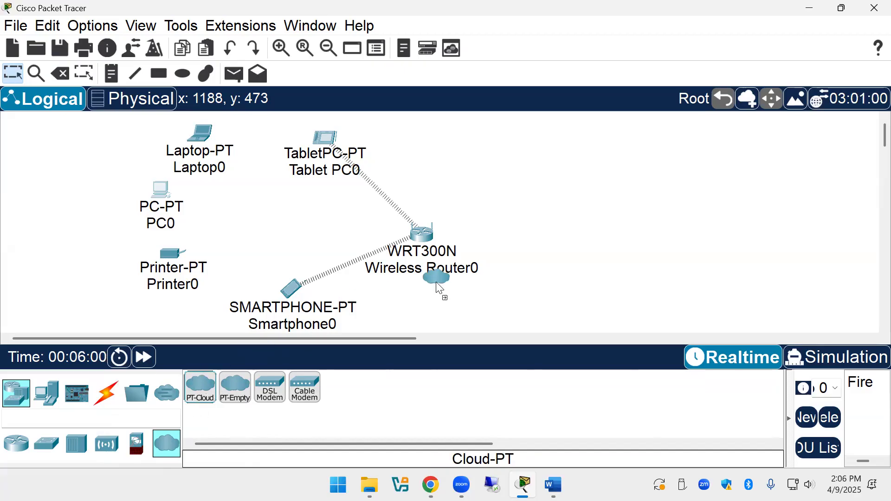
click(794, 187)
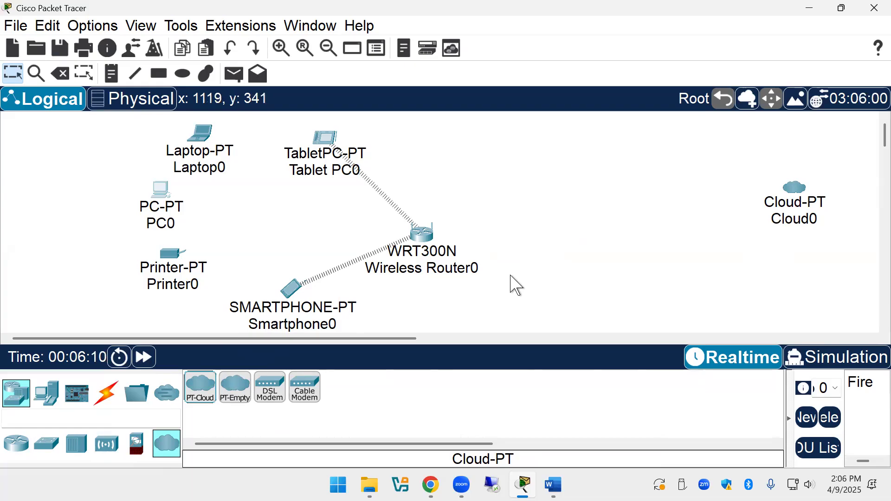
drag(299, 395, 424, 246)
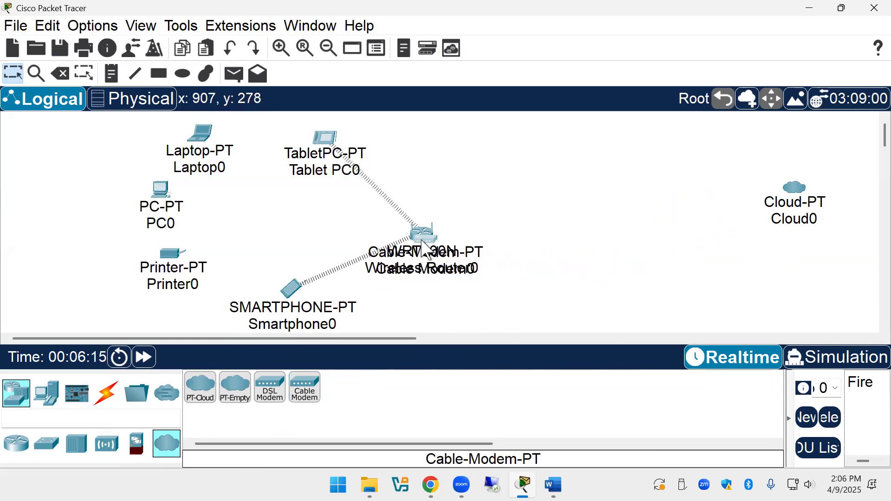
drag(424, 249, 658, 179)
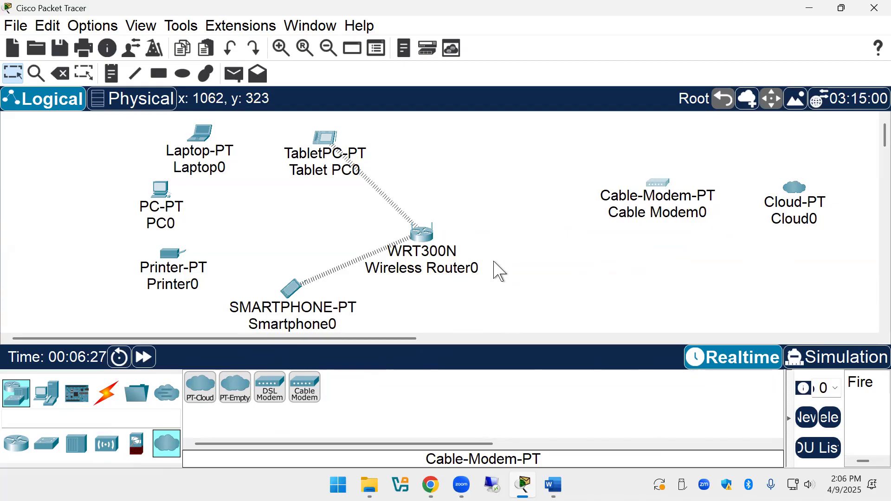
drag(662, 204, 615, 233)
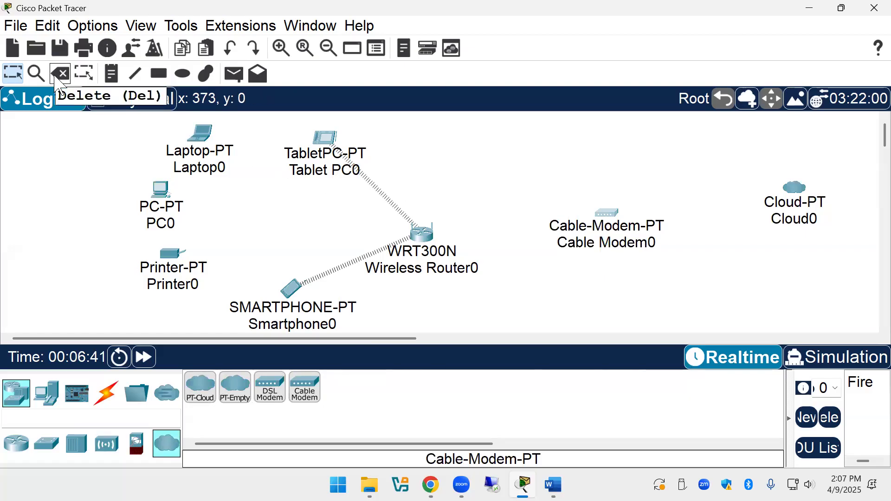
Inspect Cable Modem0, then cancel its deletion so the modem stays in the topology.
click(613, 230)
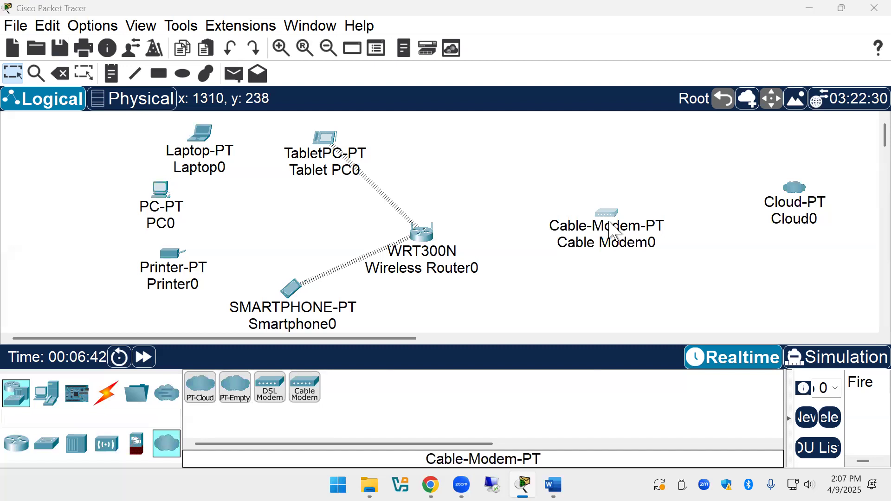
click(871, 11)
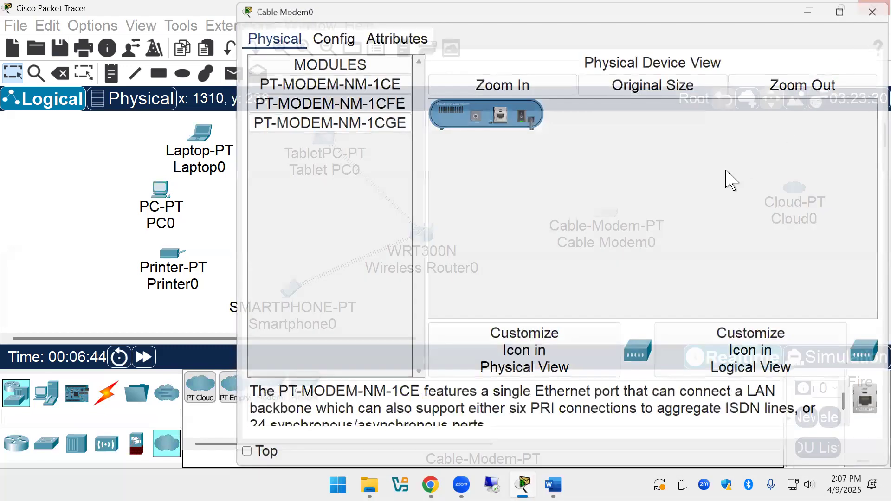
click(56, 76)
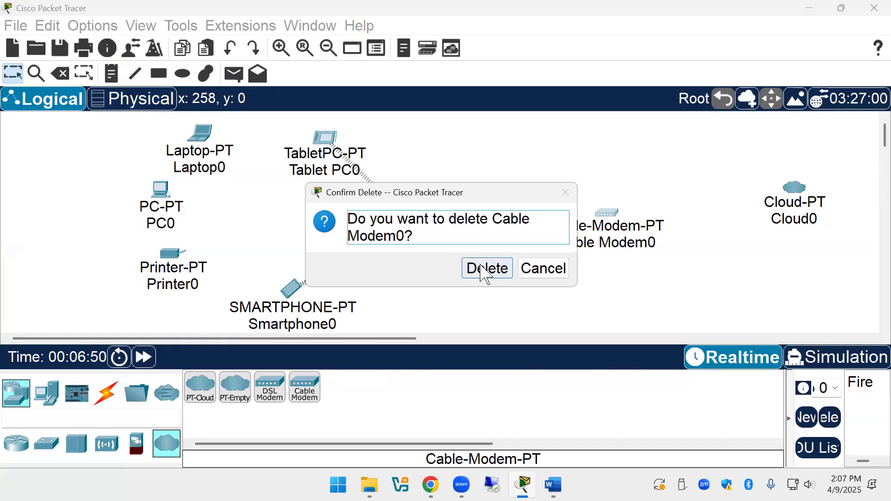
click(529, 268)
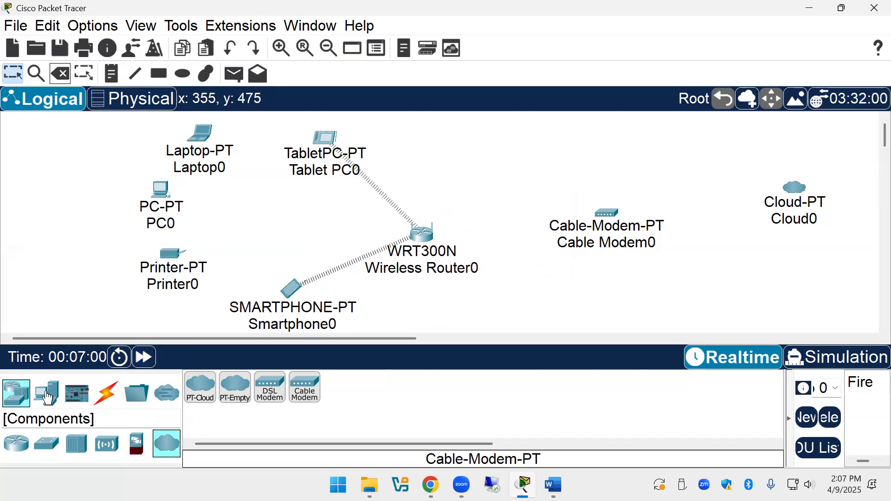
click(100, 398)
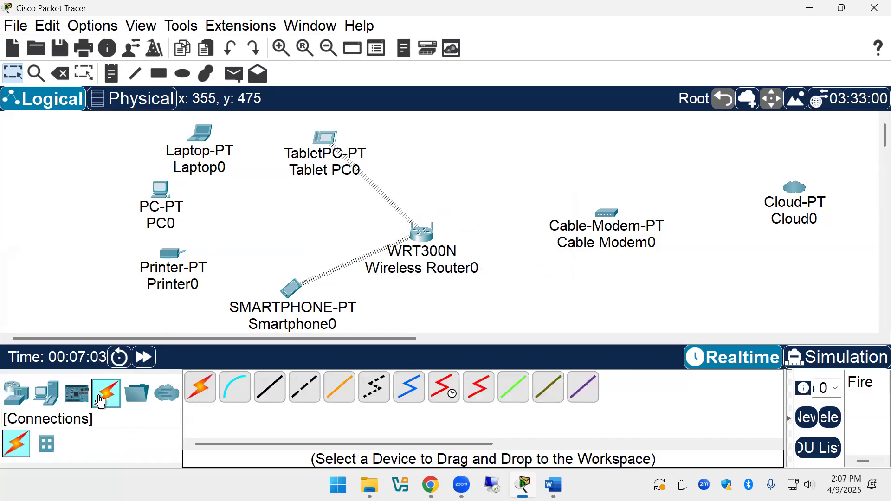
Start a Copper Straight-Through cable at Wireless Router0 to view its ports.
click(267, 397)
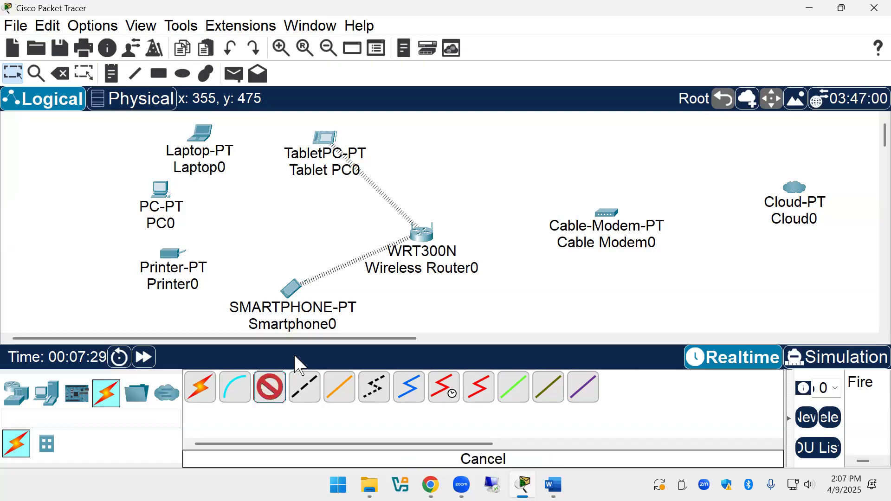
click(413, 236)
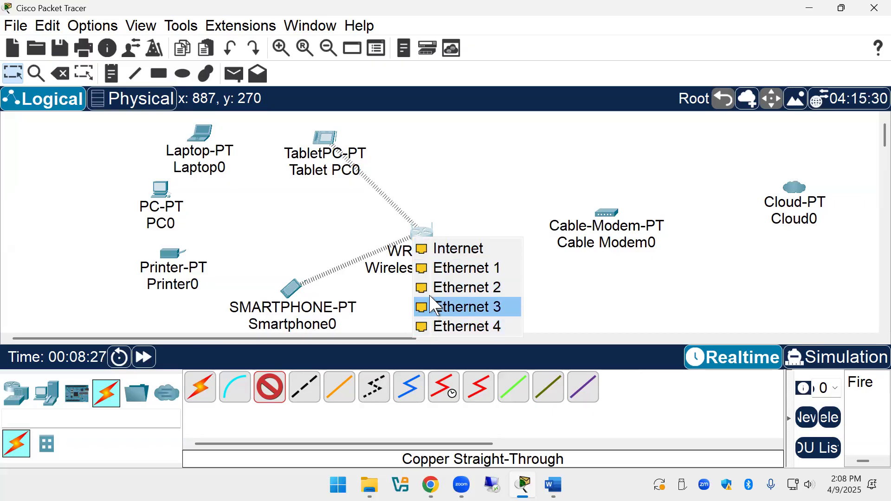
Cable Wireless Router0's Ethernet 1 to PC0's FastEthernet0 with copper straight-through.
click(431, 271)
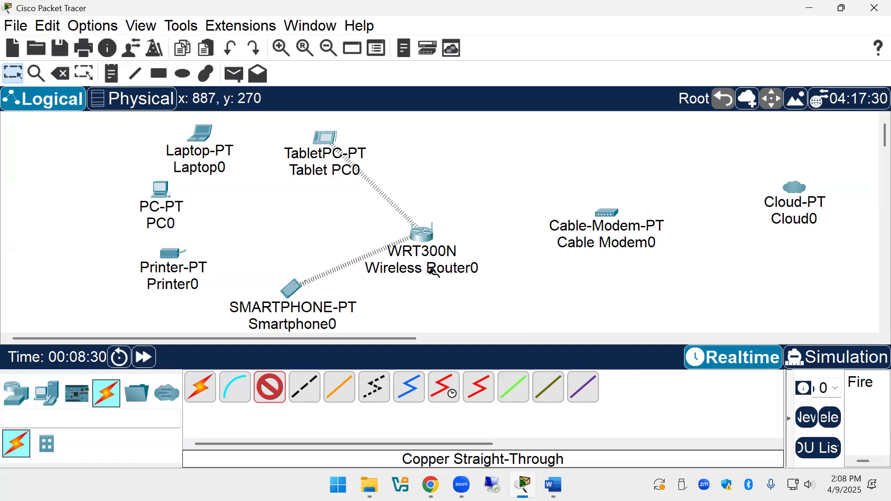
click(419, 236)
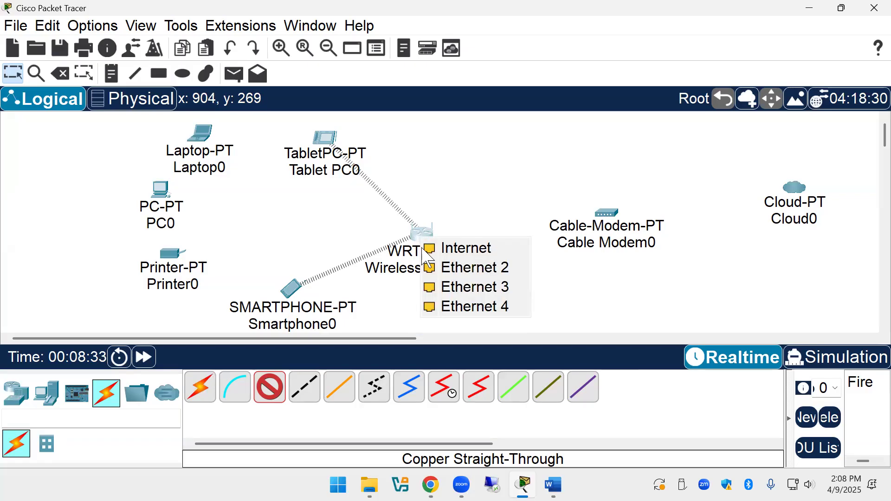
click(194, 151)
click(188, 142)
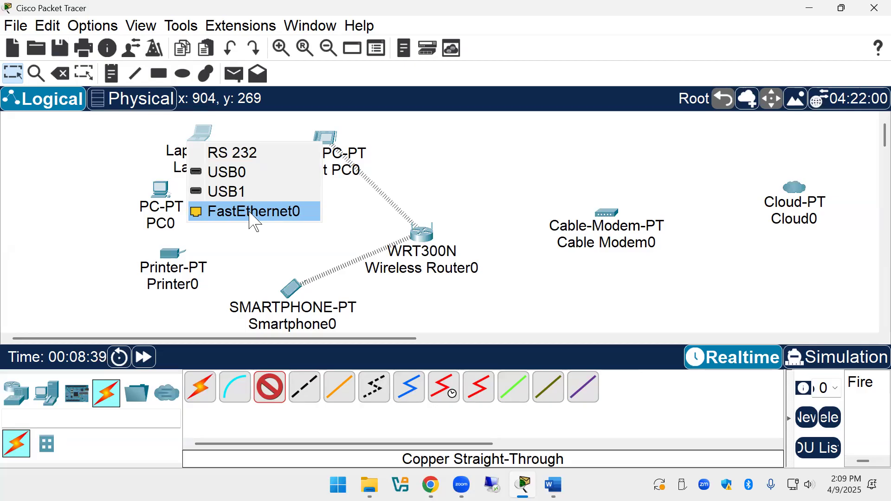
click(280, 255)
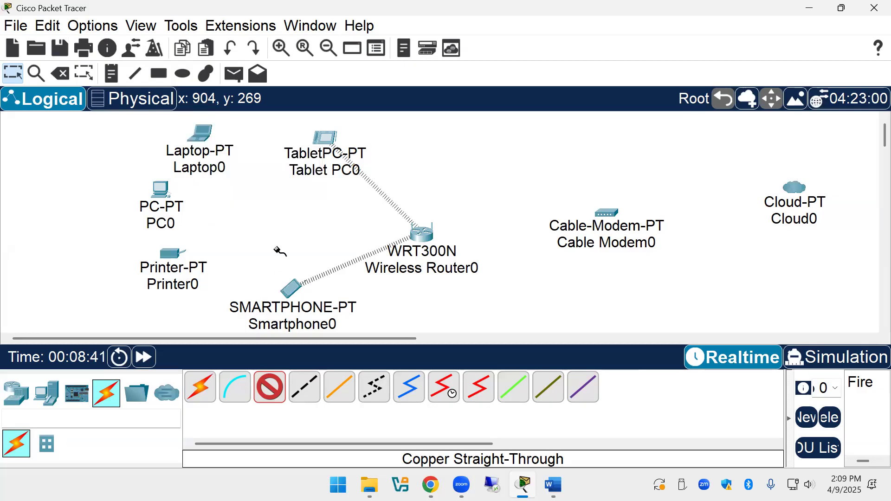
click(160, 189)
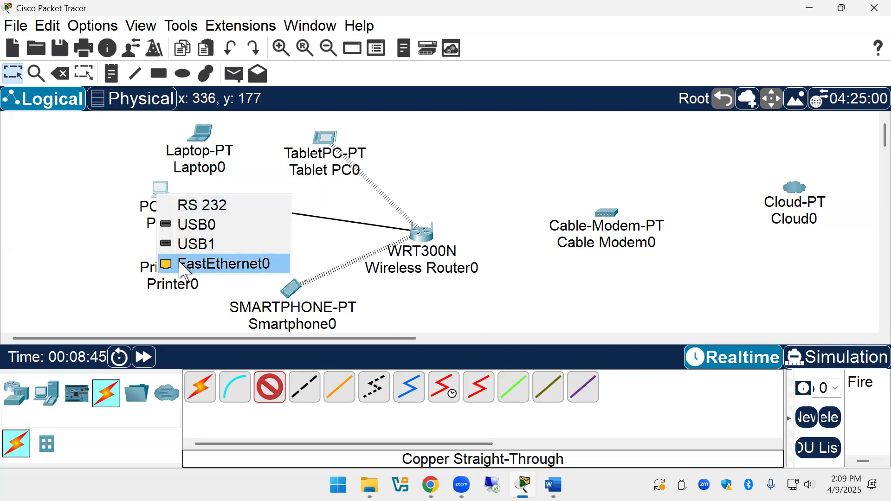
click(226, 263)
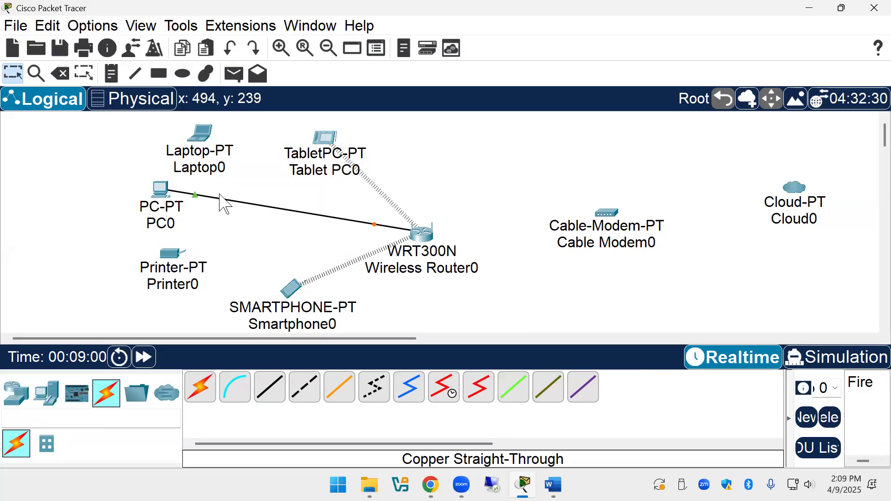
mouse_move(201, 149)
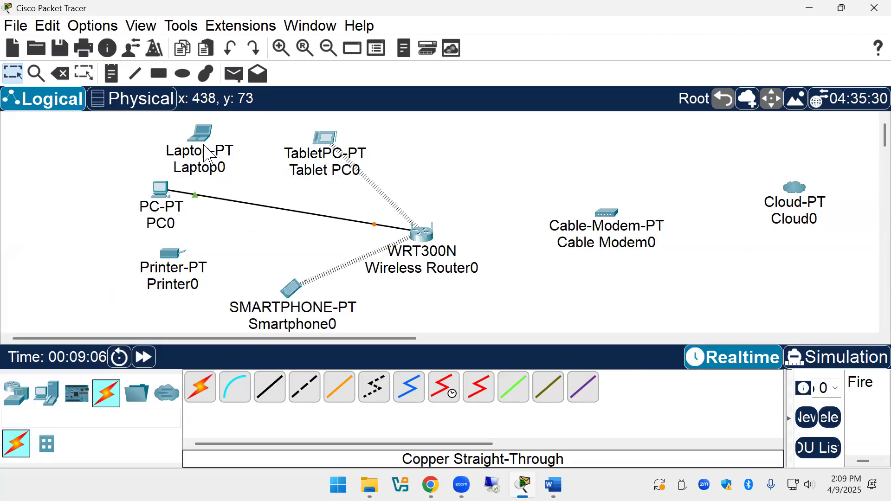
Replace Laptop0's original module with a WPC300N wireless module.
click(204, 148)
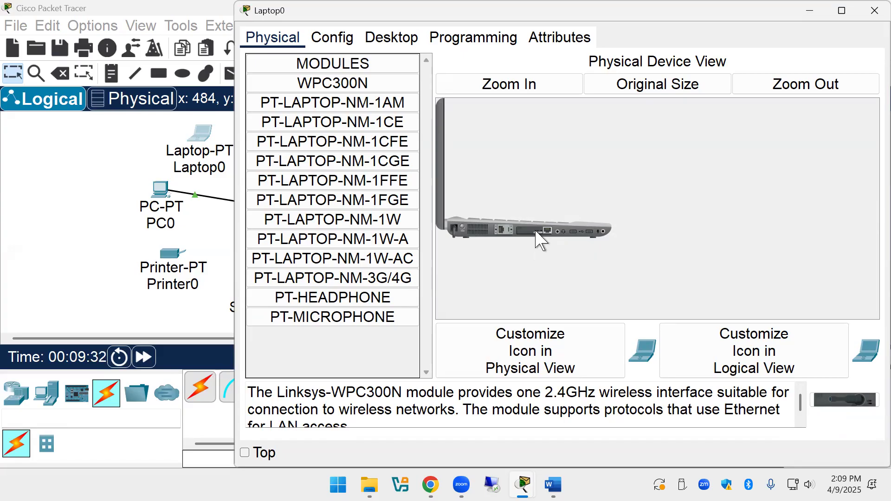
drag(520, 229, 425, 313)
drag(330, 358, 331, 360)
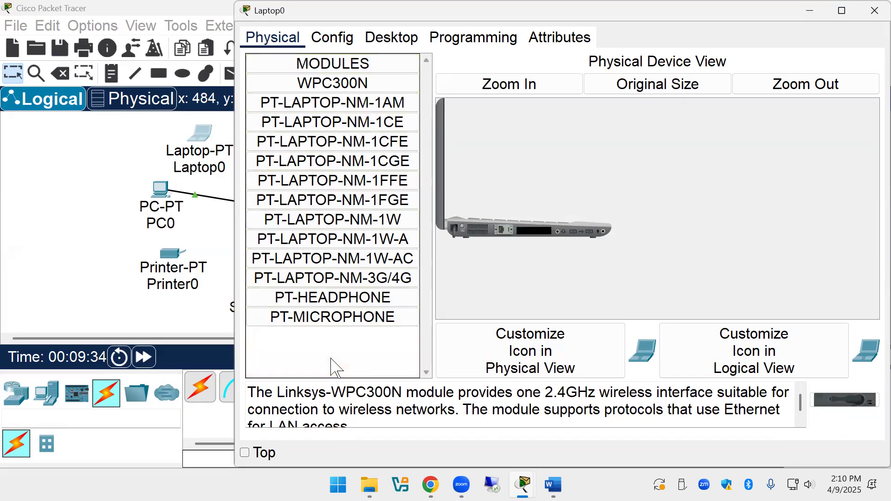
click(330, 85)
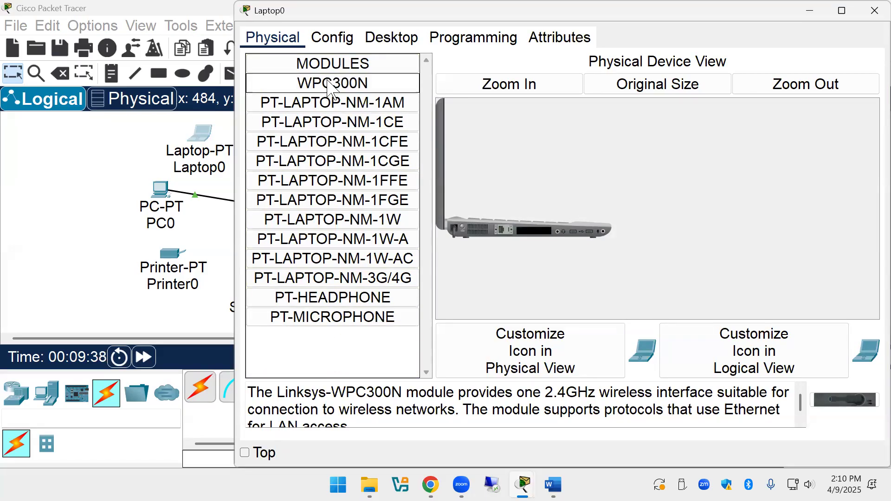
drag(330, 85, 484, 226)
drag(540, 237, 538, 232)
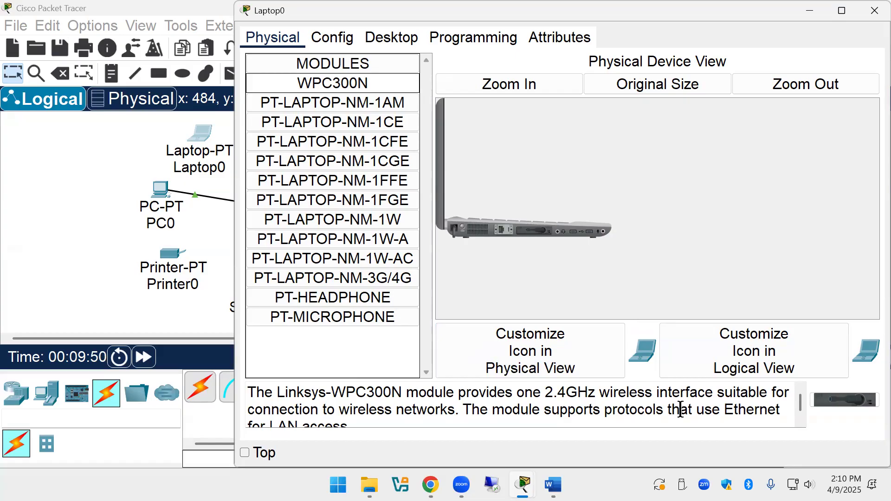
click(874, 10)
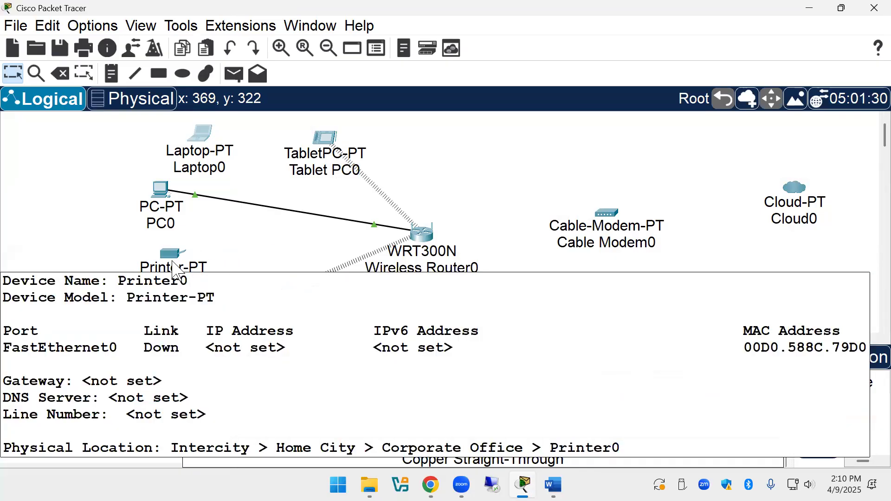
Power off Printer0, swap its wired module for a WMP300N, and power it back on.
click(175, 266)
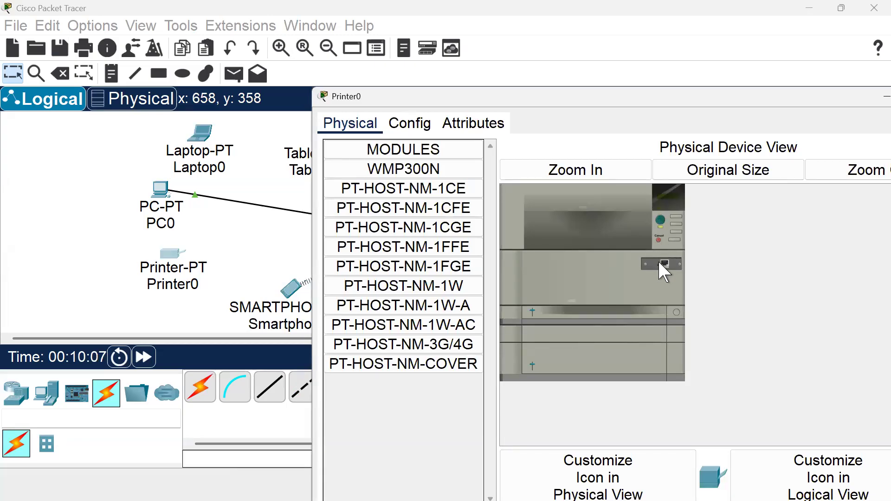
click(660, 221)
drag(666, 271, 410, 409)
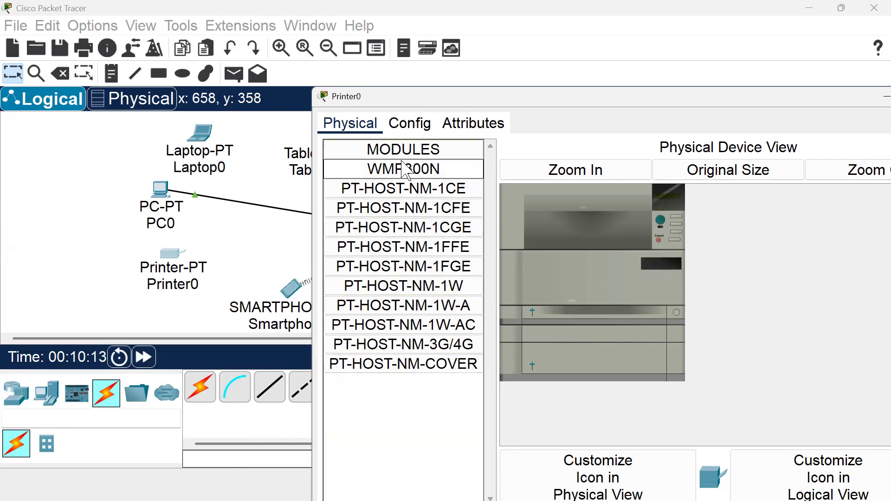
drag(402, 175, 665, 271)
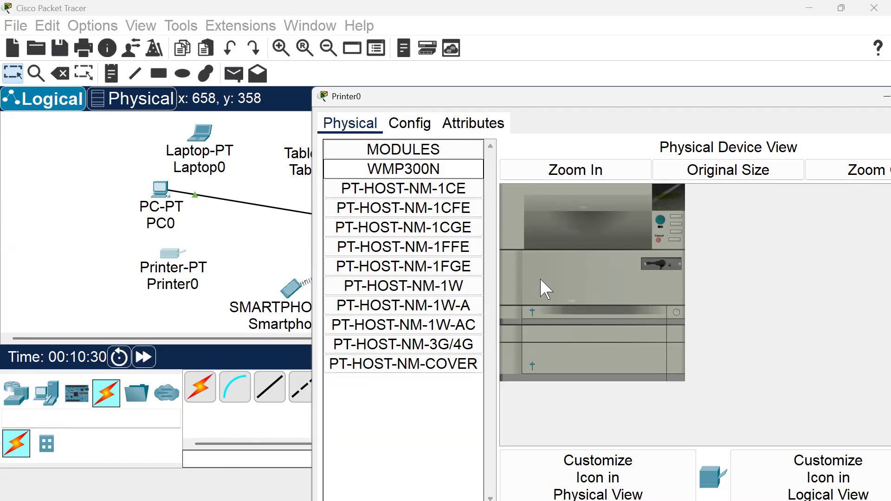
click(658, 219)
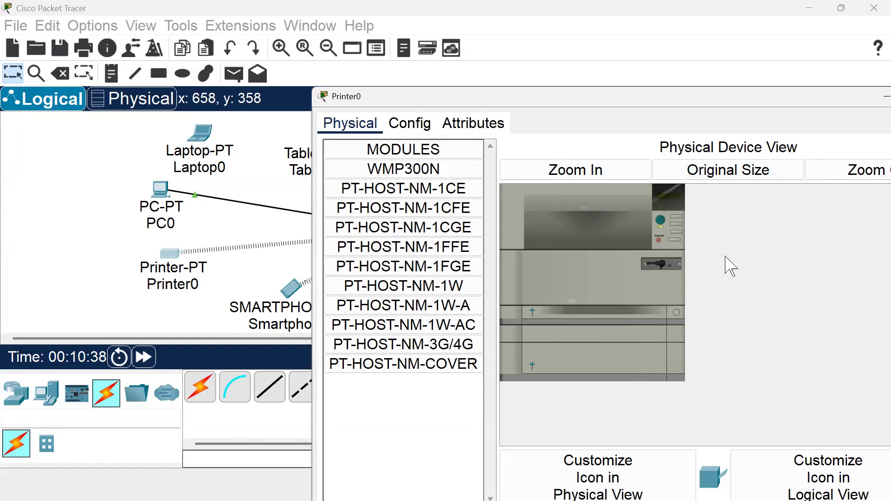
drag(716, 101, 591, 93)
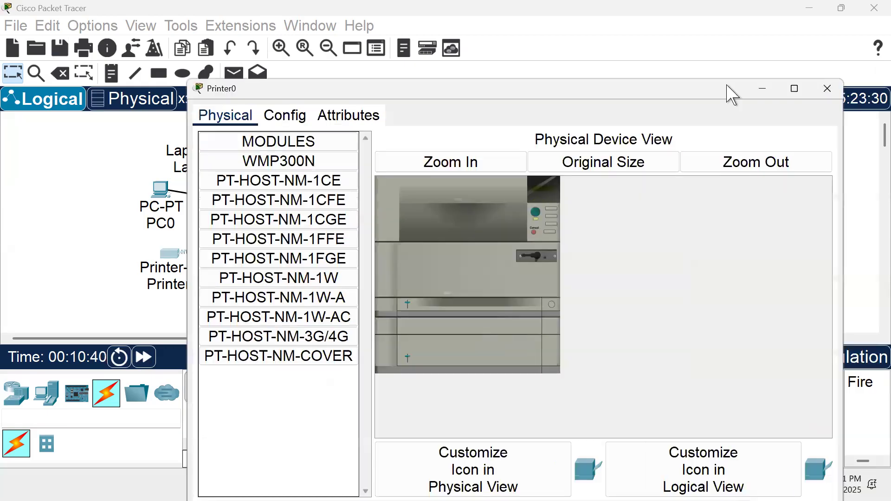
click(827, 93)
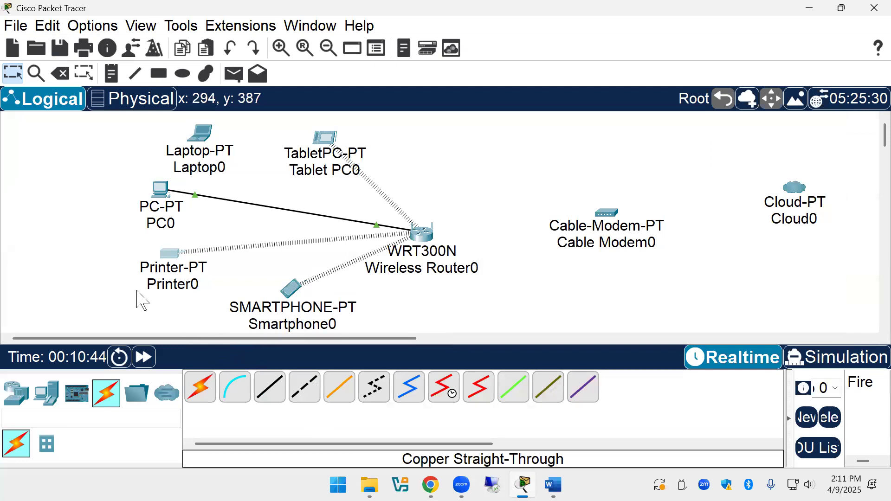
Check Laptop0's WPC300N card, confirming its wireless link to Wireless Router0.
click(206, 157)
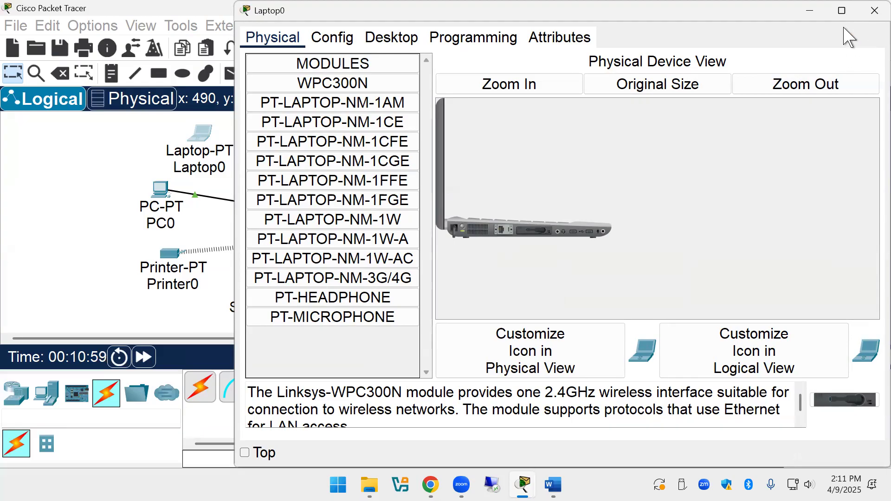
click(874, 10)
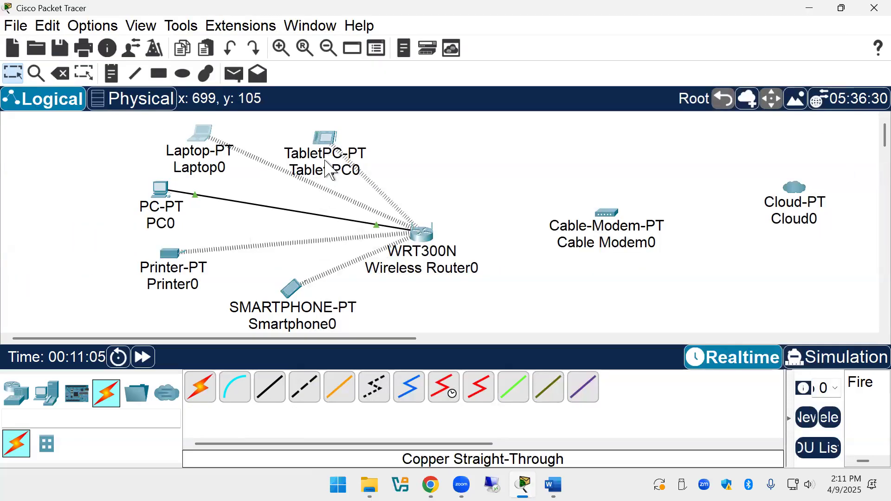
mouse_move(326, 163)
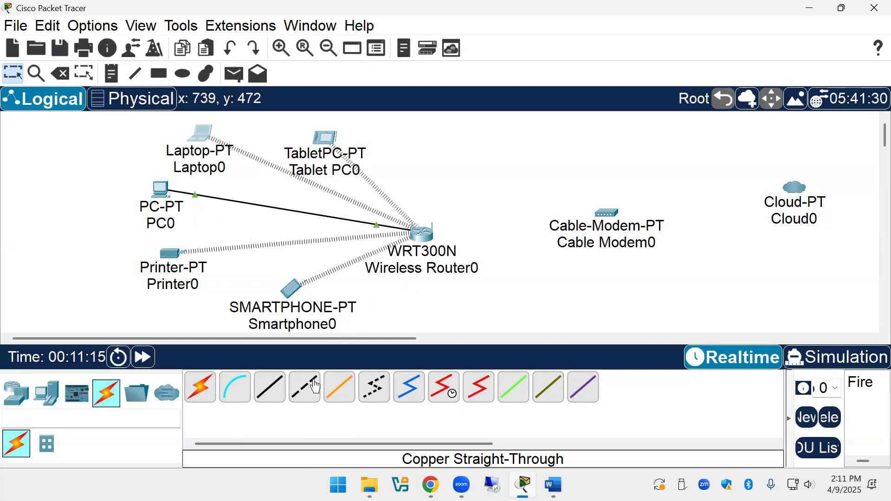
Cable Wireless Router0's Internet port to Cable Modem0's Port 1 with copper straight-through.
click(269, 387)
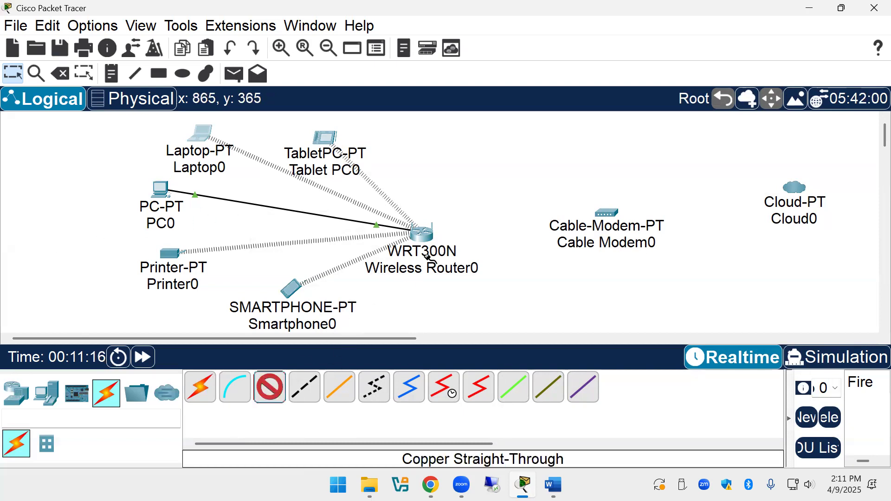
click(430, 230)
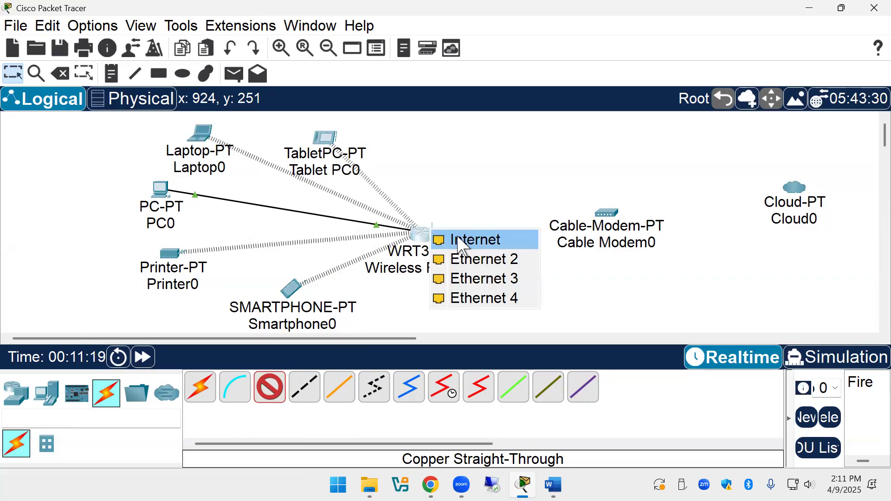
click(463, 241)
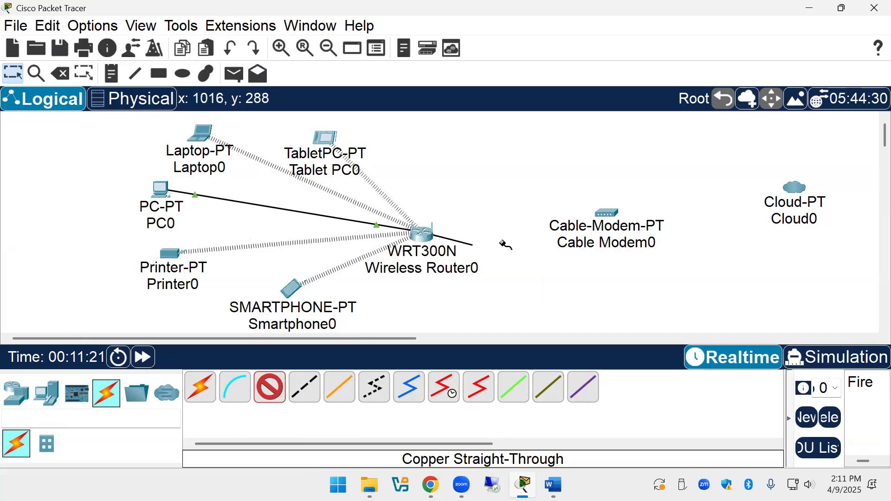
click(603, 211)
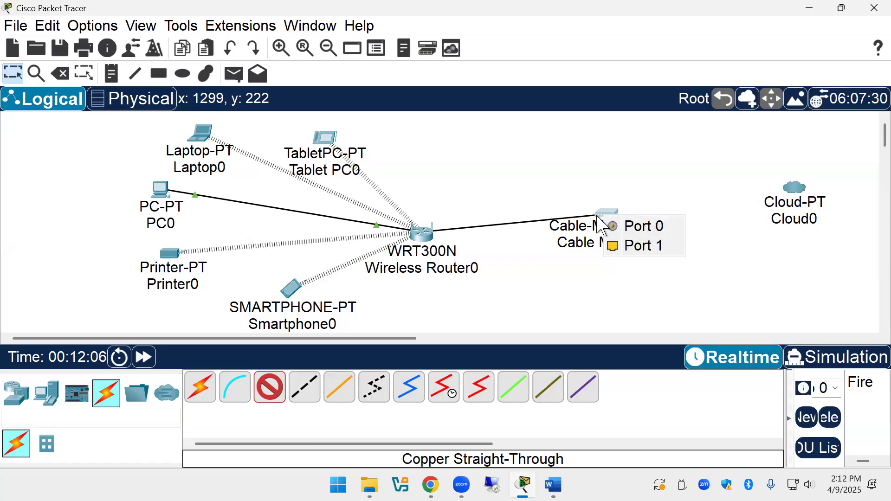
click(645, 246)
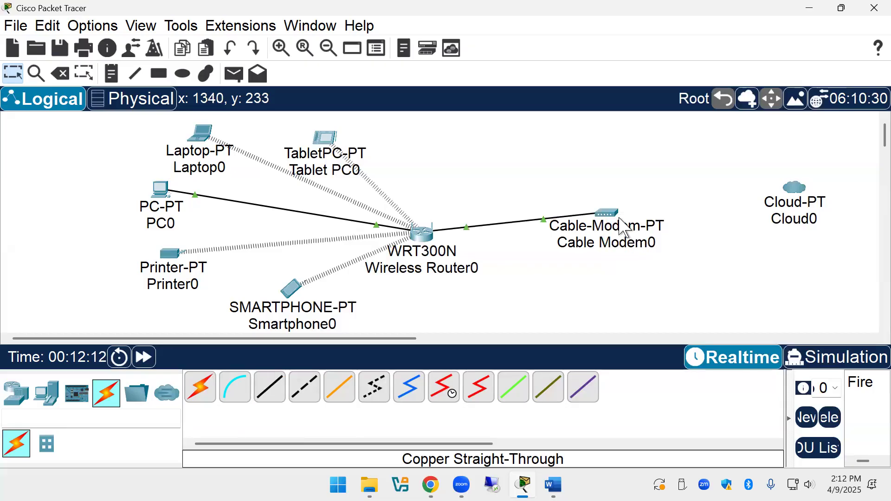
Run a coaxial cable from Cable Modem0 Port 0 to Cloud0's Coaxial7 port.
mouse_move(622, 222)
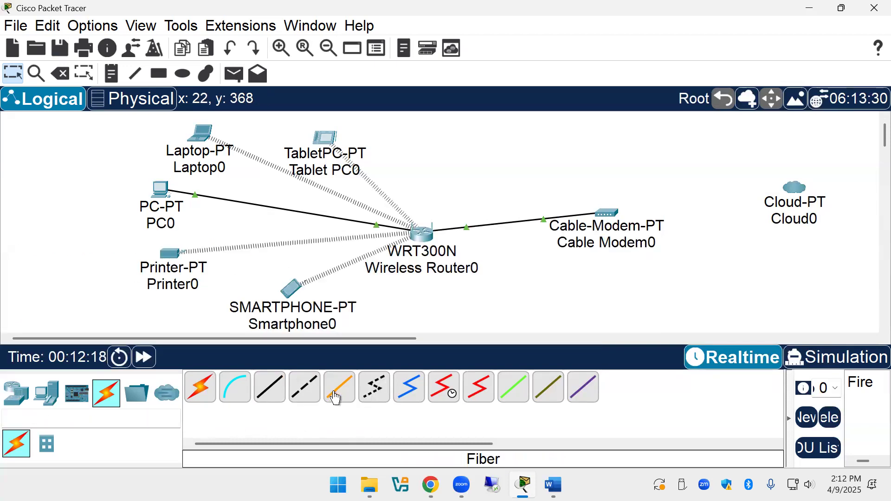
click(409, 387)
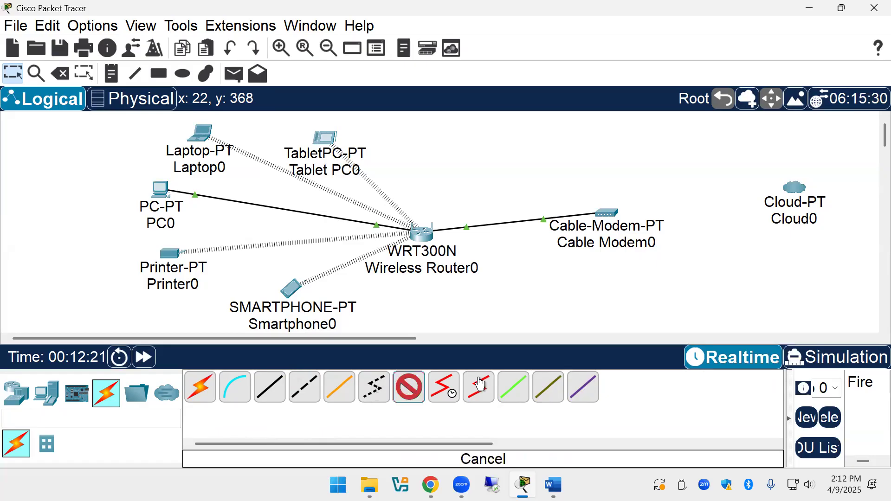
click(623, 214)
click(664, 227)
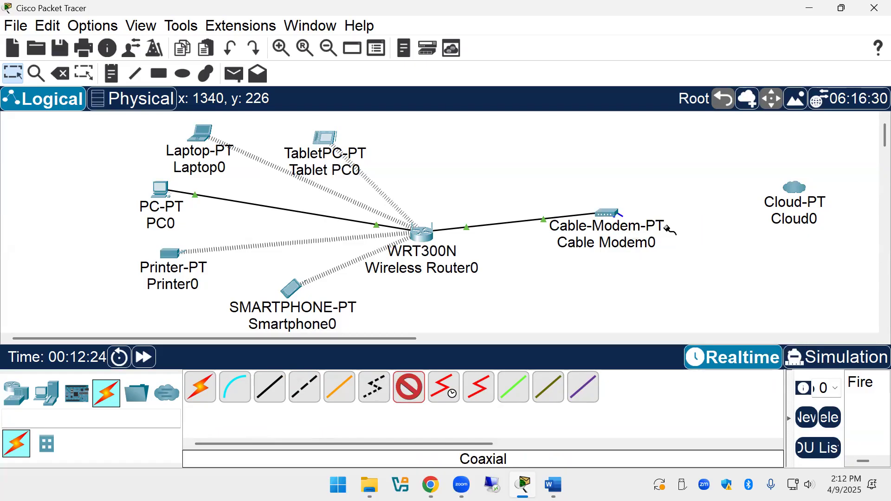
click(801, 195)
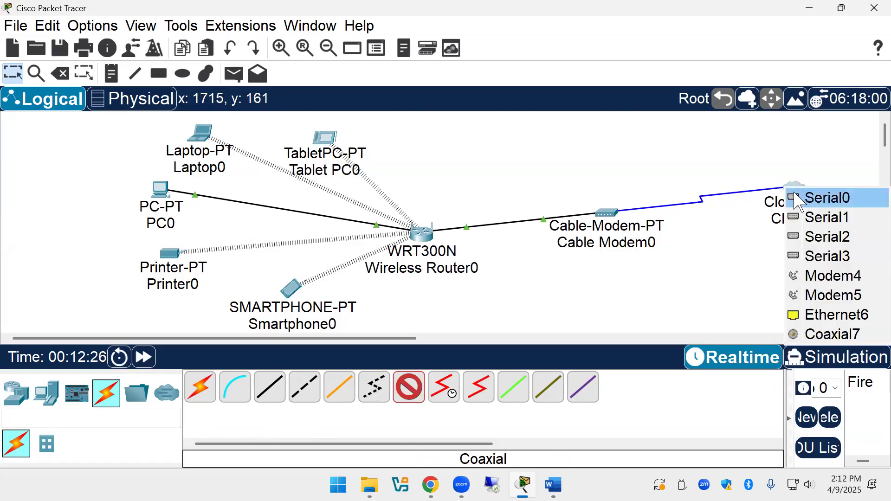
click(833, 334)
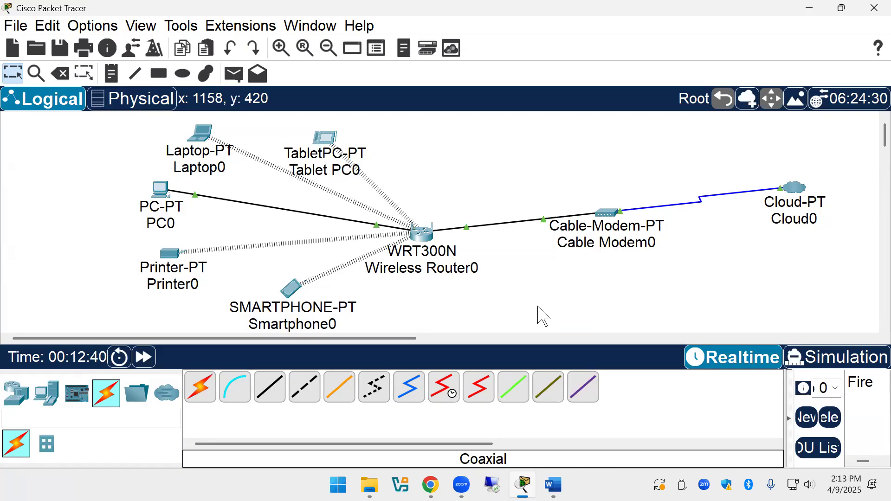
Back in Packet Tracer, open Wireless Router0's device window full-screen.
key(alt+Tab)
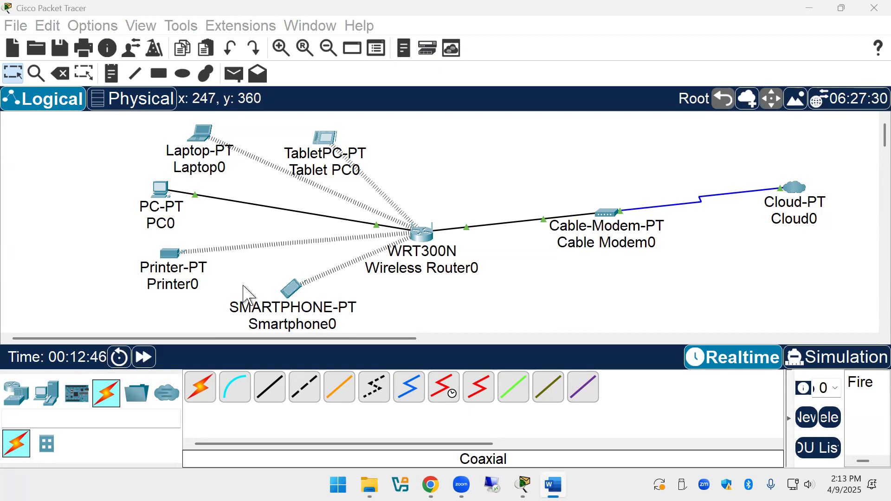
click(425, 249)
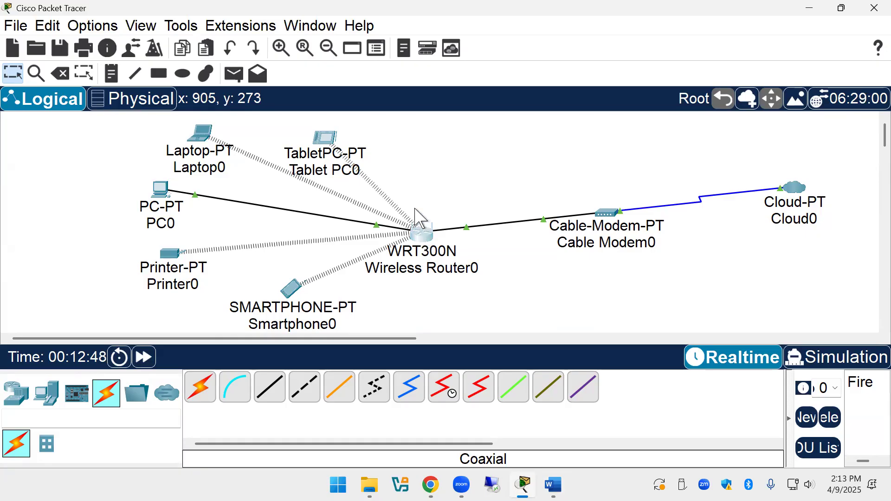
click(425, 246)
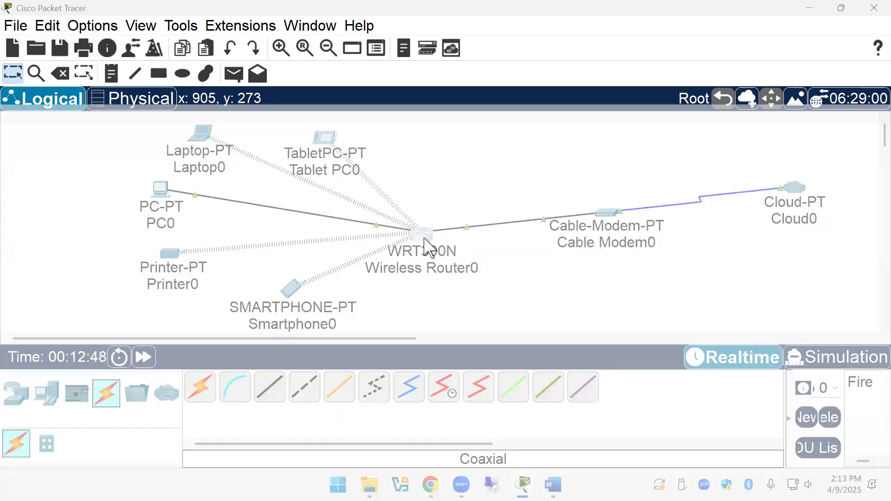
click(840, 31)
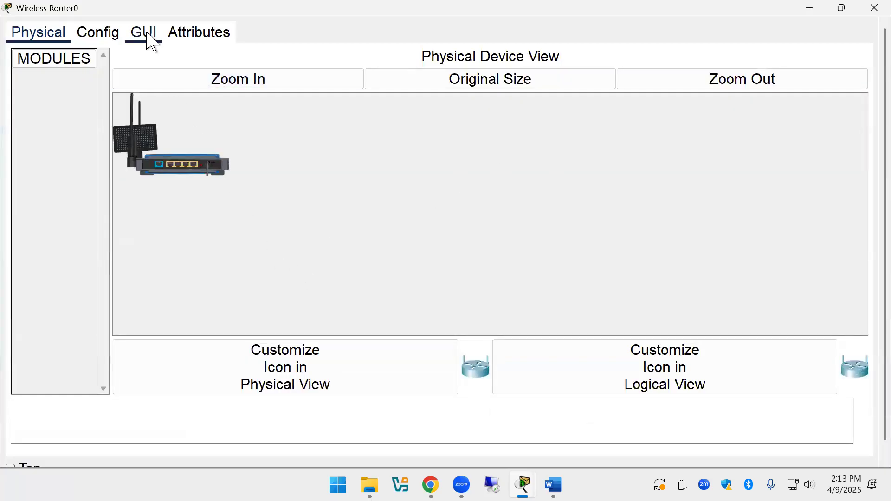
Show the router's GUI Basic Setup page, keeping Automatic Configuration - DHCP as the connection type.
click(151, 41)
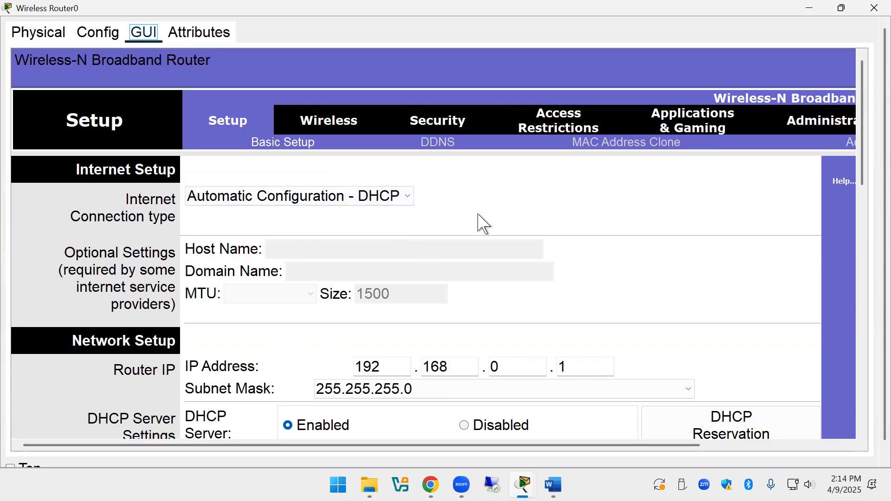
click(408, 201)
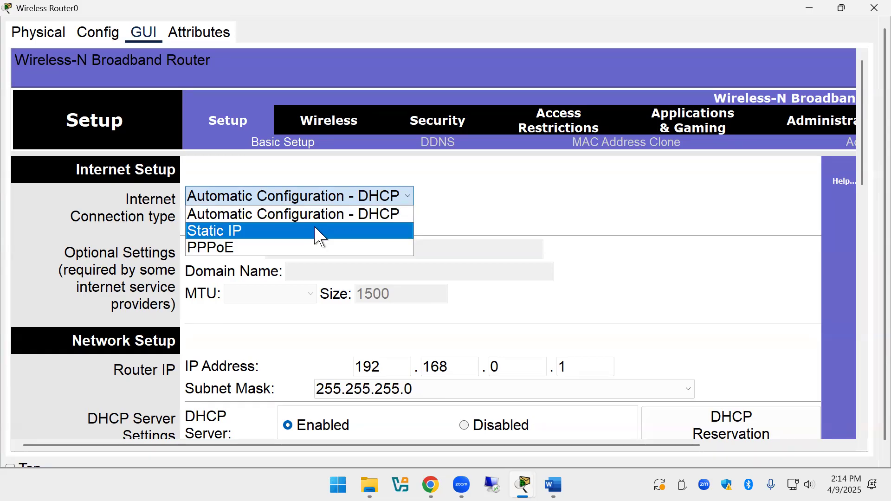
click(291, 215)
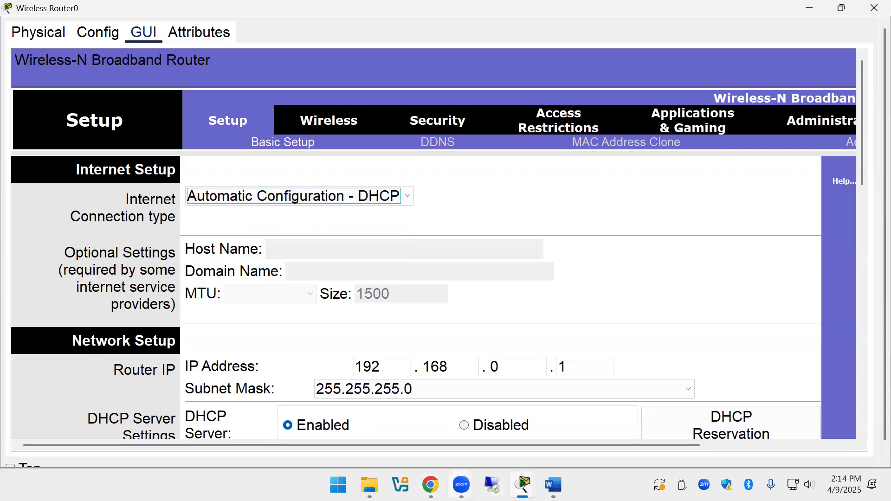
In a new Chrome tab, try lab.wncc.edu, then lab.wncc.net, and close that tab.
click(430, 485)
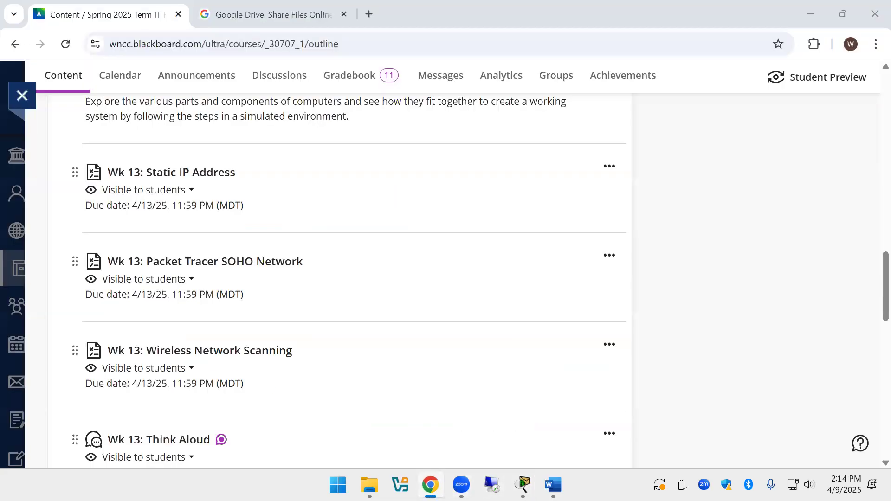
click(369, 14)
text(lab)
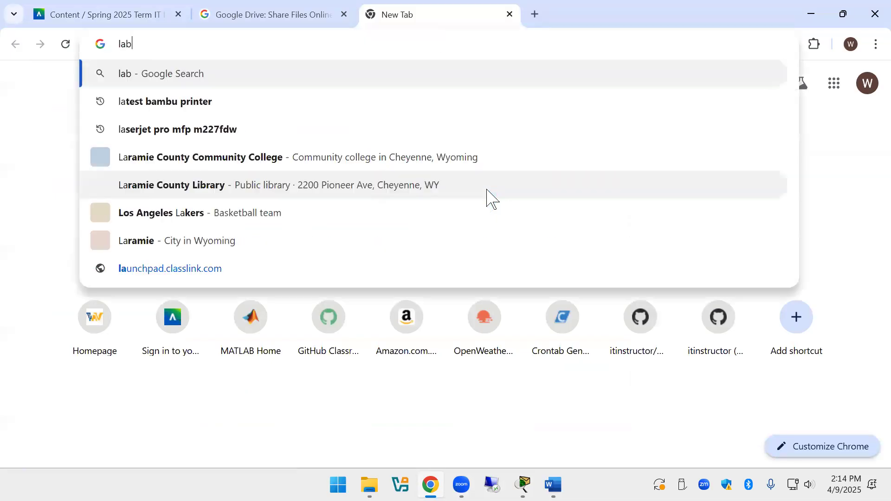
text(.wncc.edu)
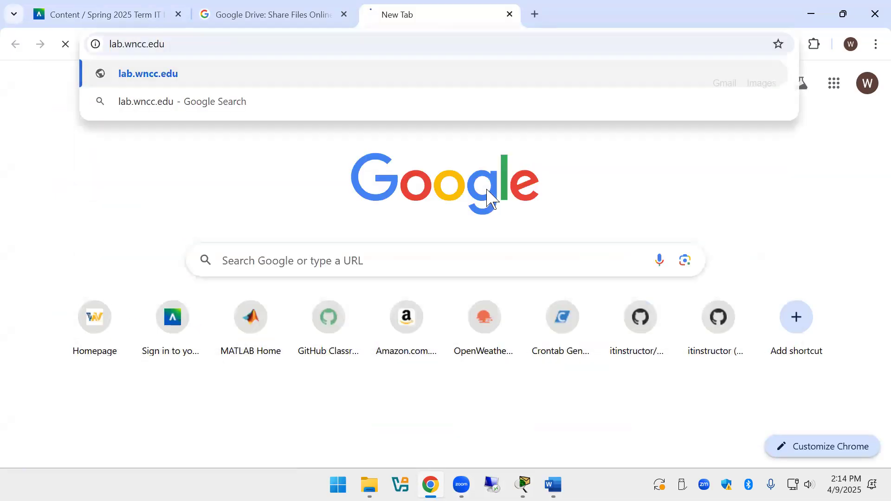
key(Return)
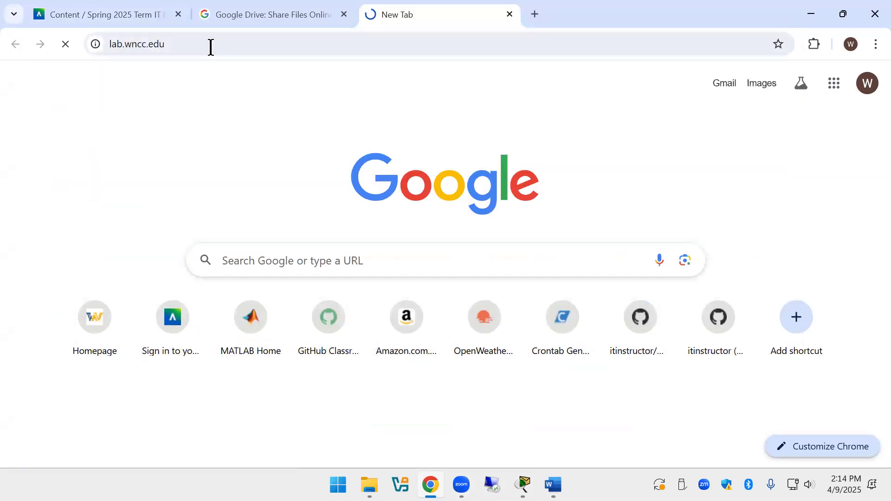
click(209, 46)
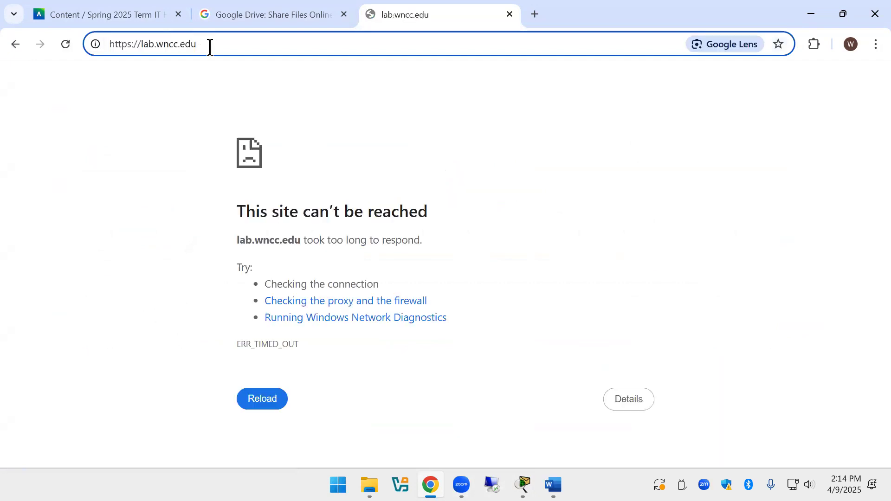
key(BackSpace)
key(BackSpace)
key(BackSpace)
text(net)
key(Return)
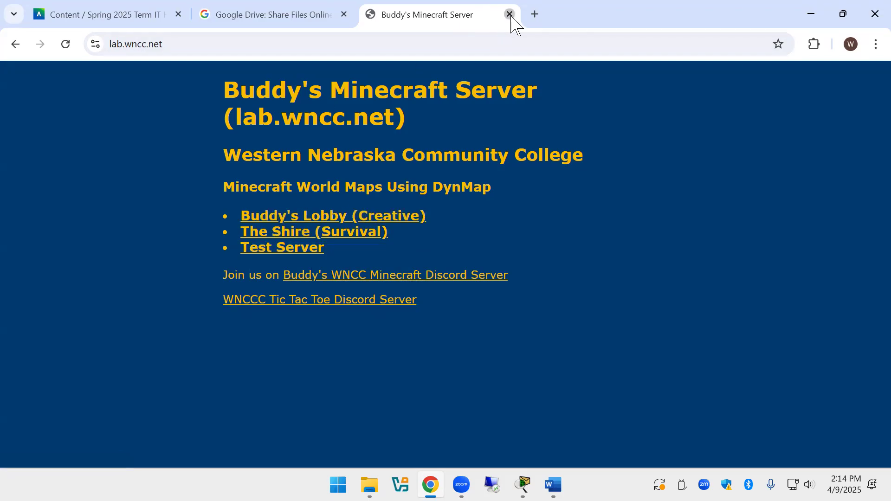
click(509, 14)
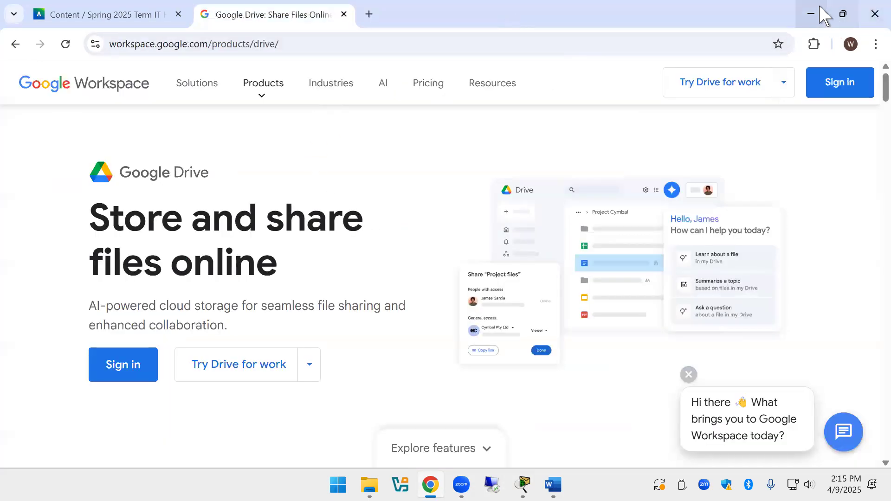
Change the router IP's third octet to 6, making it 192.168.6.1.
click(811, 13)
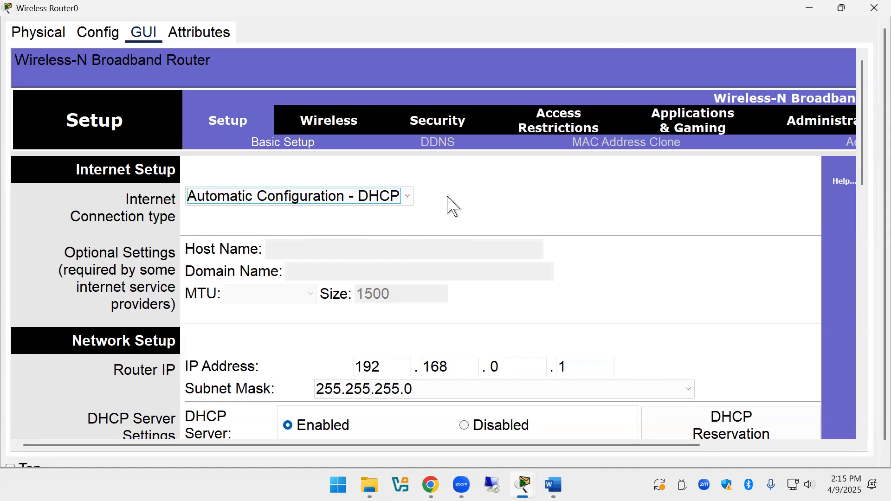
scroll(487, 338, down, 1)
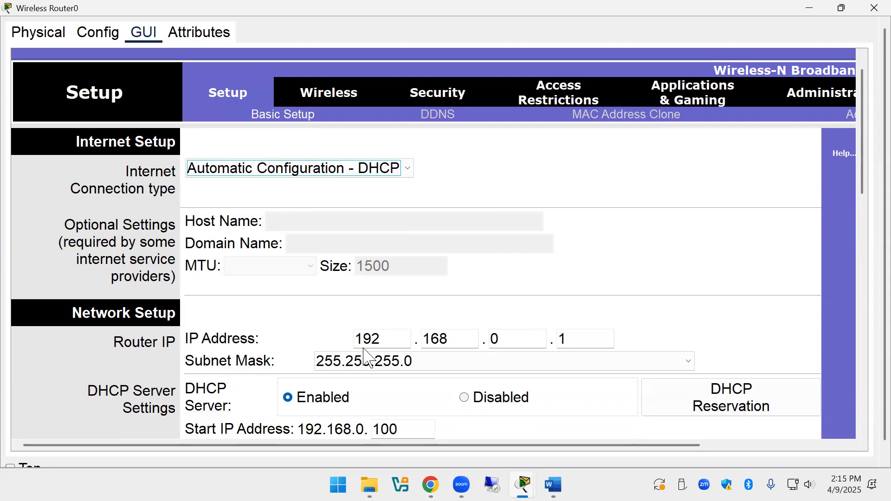
click(510, 338)
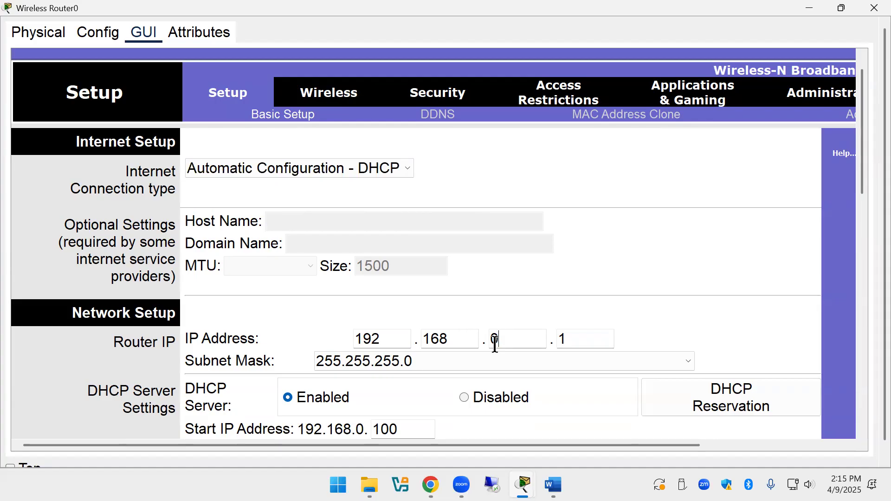
click(494, 342)
drag(509, 338, 493, 339)
text(10)
key(BackSpace)
key(BackSpace)
text(254)
key(BackSpace)
key(BackSpace)
key(BackSpace)
text(6)
Set the DHCP maximum number of users to 10 and save the settings.
scroll(478, 384, down, 3)
click(410, 347)
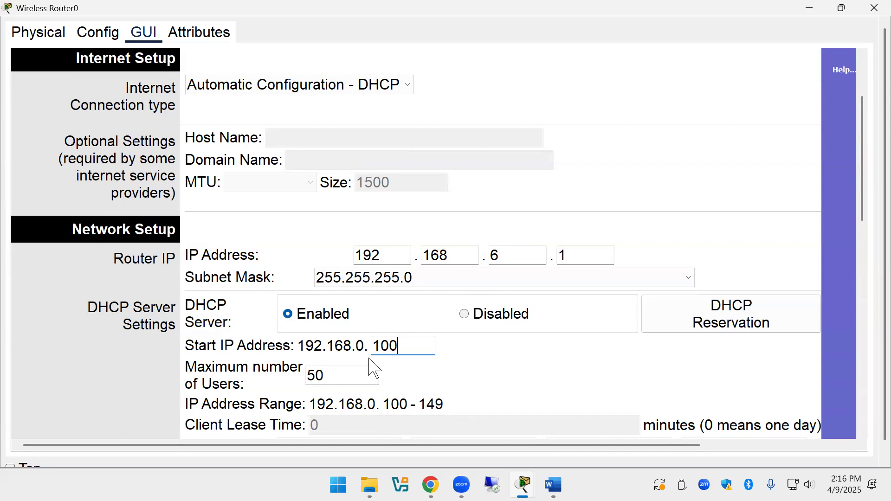
click(343, 368)
key(BackSpace)
key(BackSpace)
text(10)
scroll(533, 361, down, 3)
scroll(533, 354, down, 13)
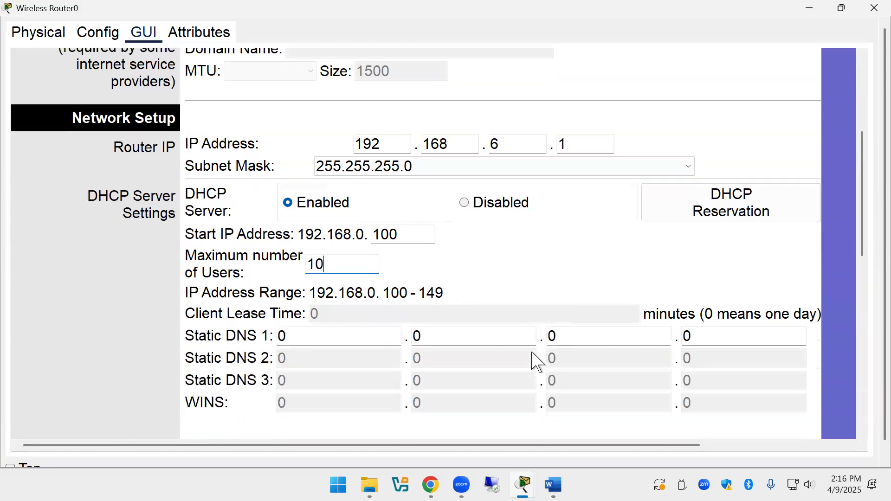
scroll(552, 361, down, 6)
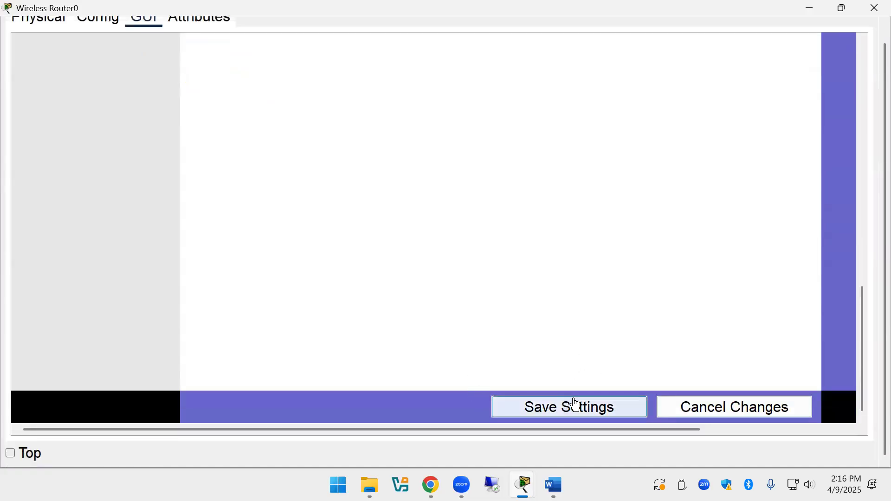
click(575, 409)
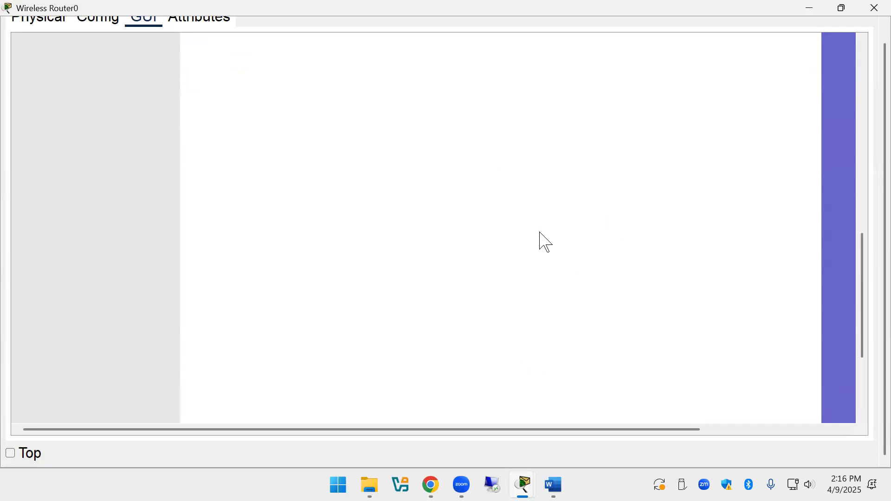
scroll(545, 262, up, 10)
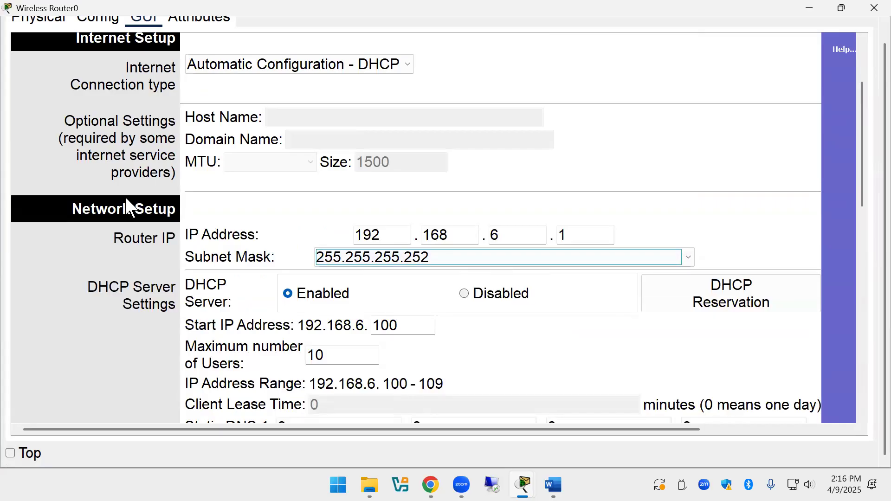
scroll(173, 145, up, 4)
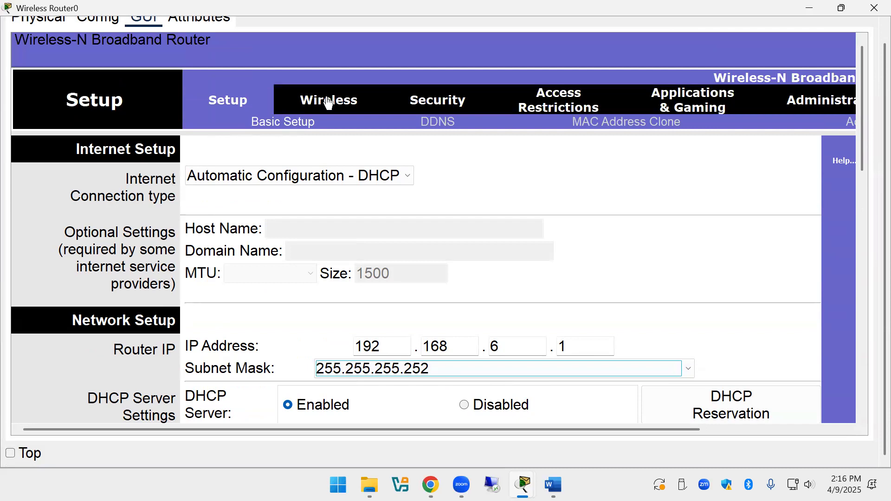
click(328, 101)
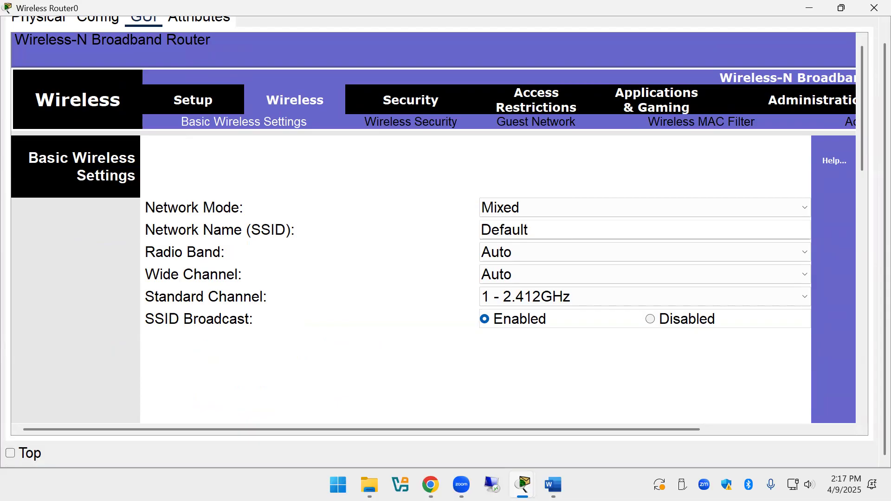
Change the wireless network name (SSID) from Default to Oven.
drag(534, 224, 401, 232)
key(BackSpace)
key(BackSpace)
key(BackSpace)
key(BackSpace)
key(BackSpace)
key(BackSpace)
key(BackSpace)
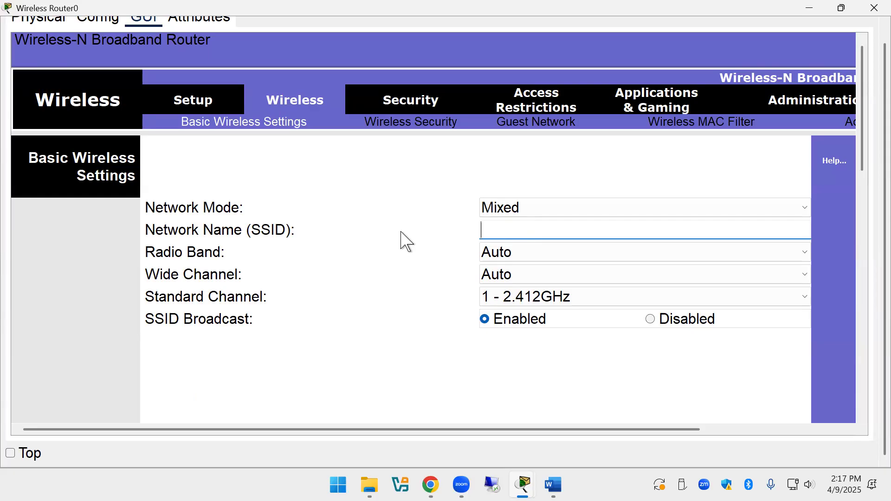
text(Oven)
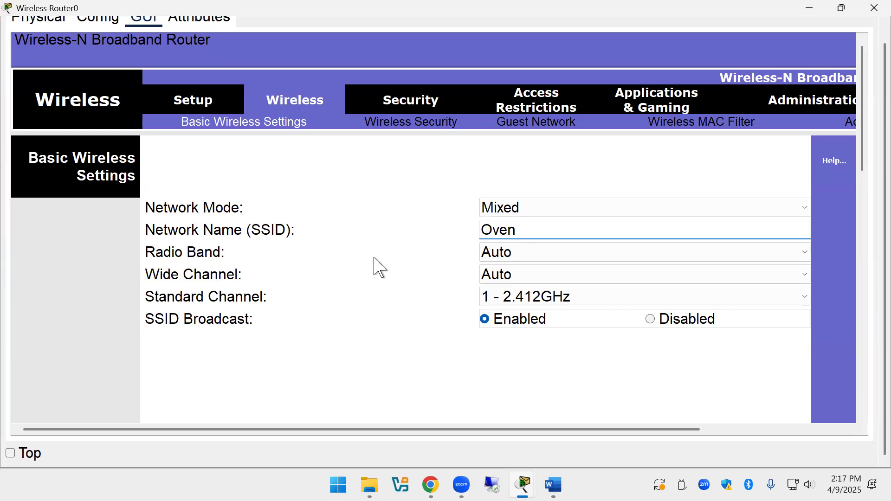
click(408, 131)
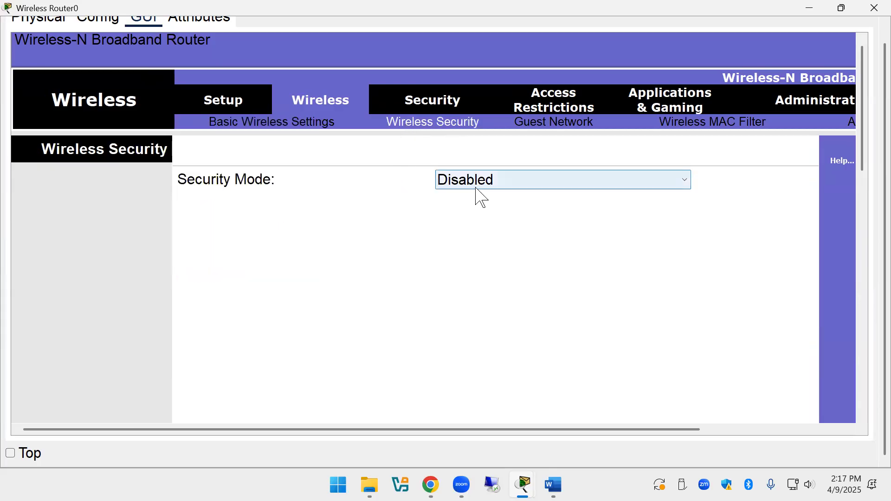
Set wireless security to WPA2 Personal with a passphrase and save the settings.
click(491, 187)
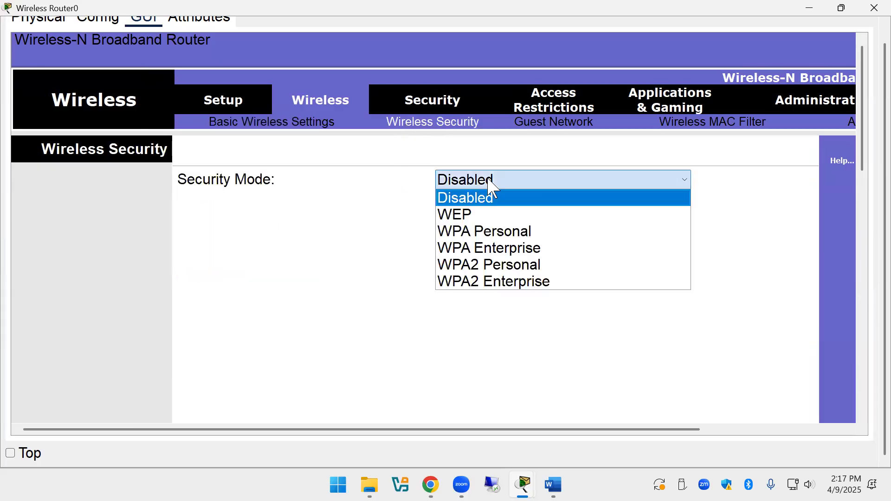
click(518, 267)
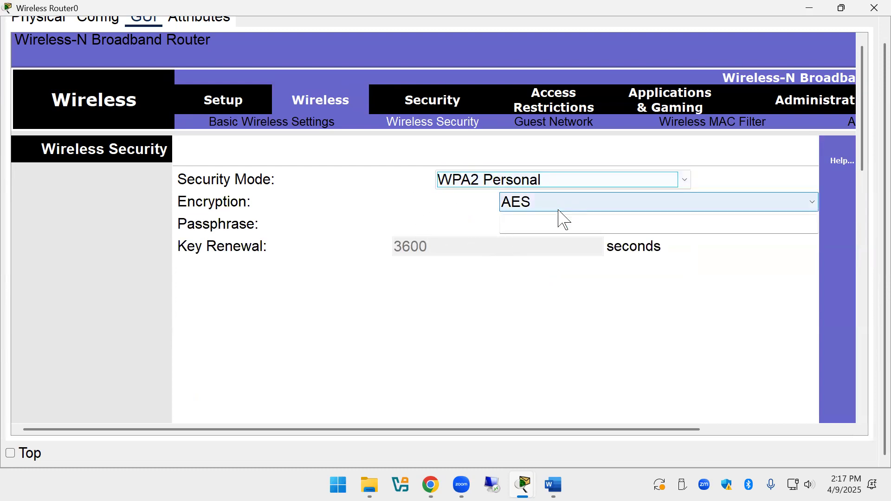
click(546, 218)
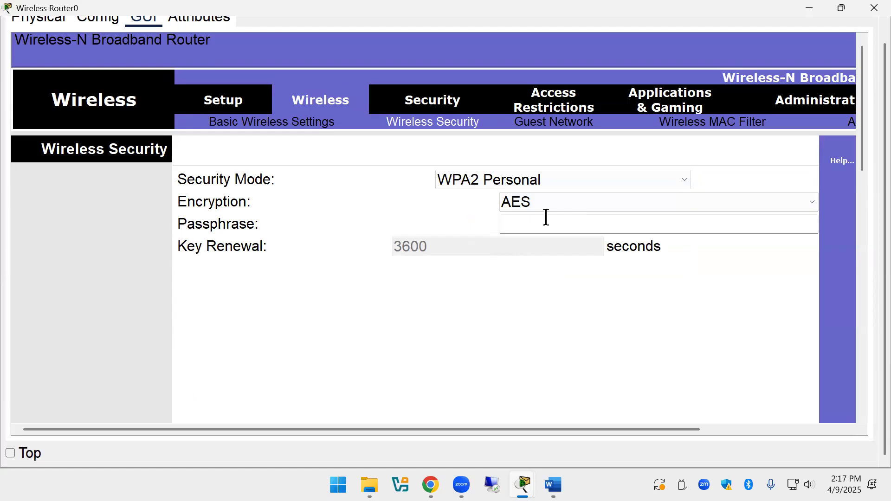
text(Password01)
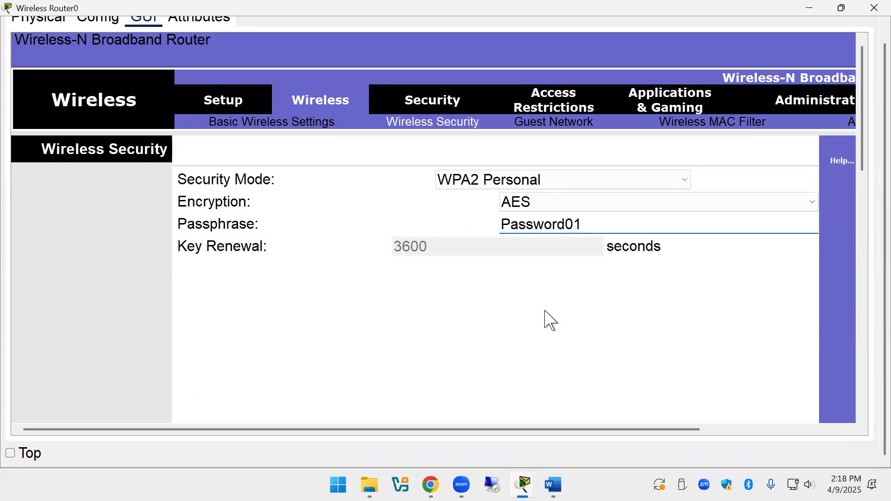
scroll(546, 308, down, 8)
scroll(546, 305, down, 10)
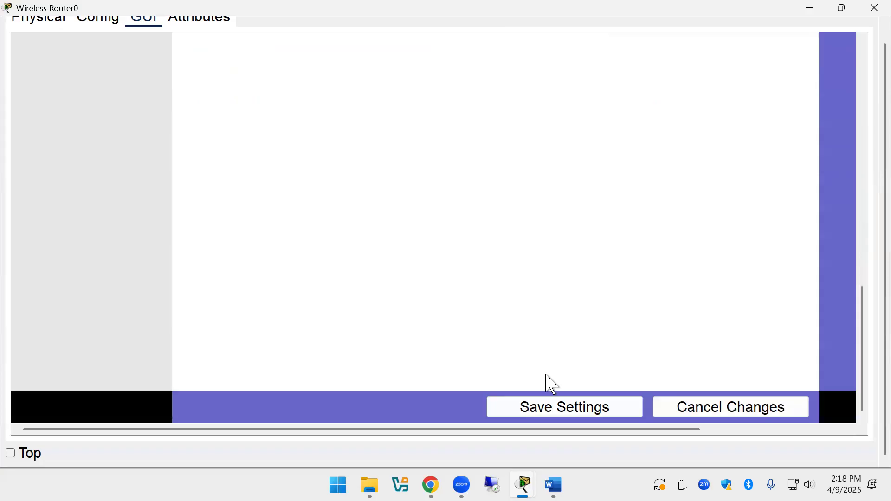
click(553, 405)
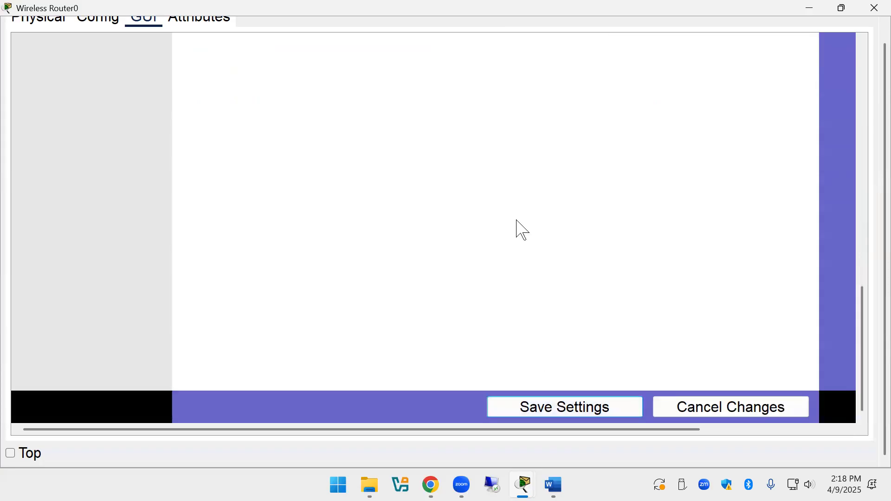
scroll(522, 222, up, 12)
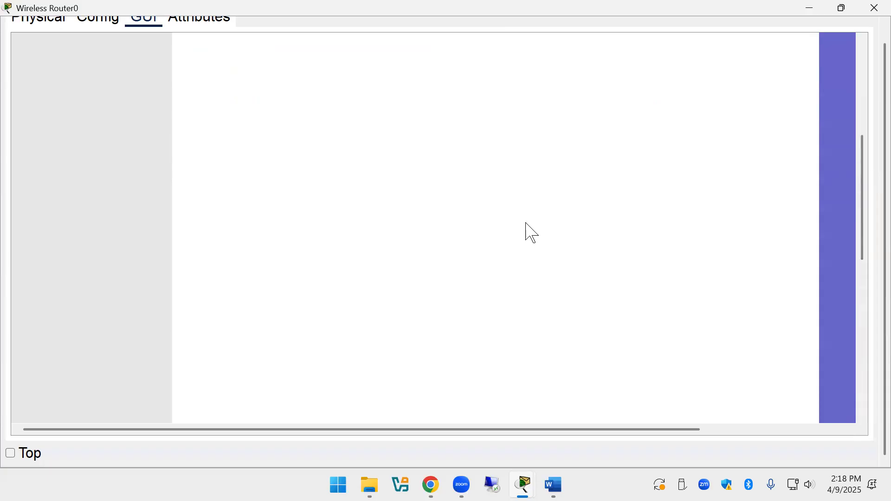
scroll(527, 232, up, 5)
Bring up the router's Security tab showing the Firewall settings.
click(410, 210)
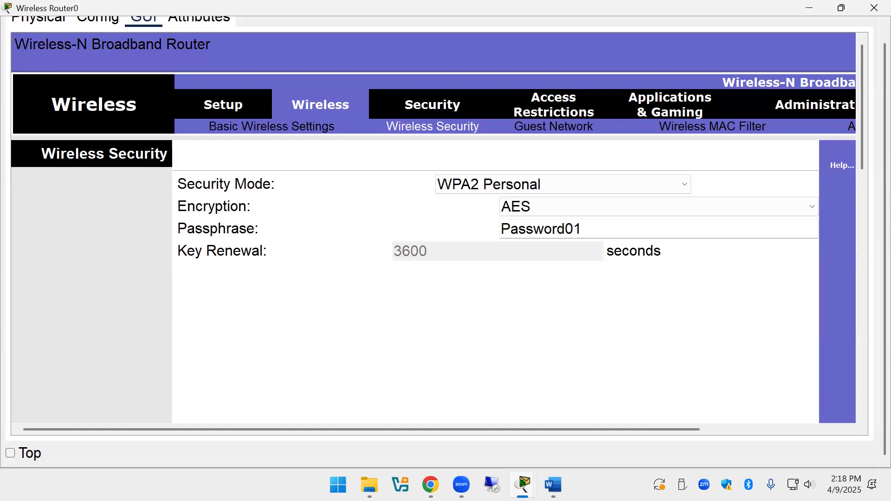
click(427, 106)
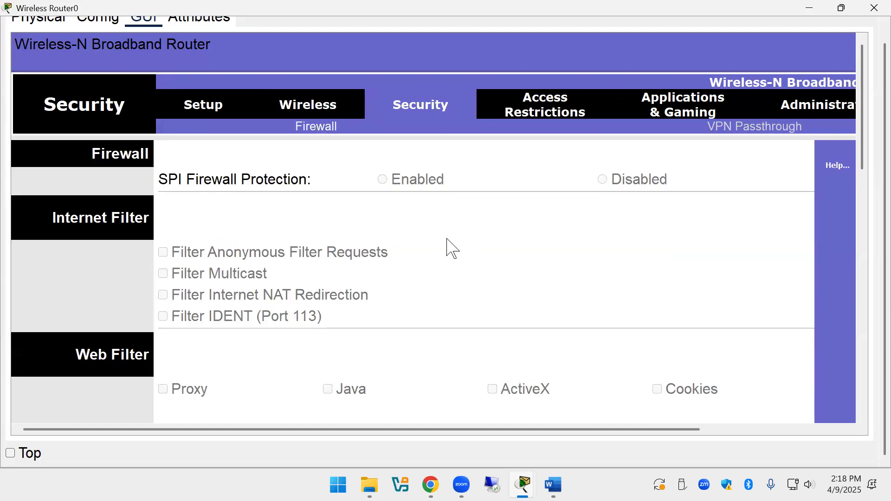
scroll(450, 246, down, 3)
scroll(450, 247, up, 3)
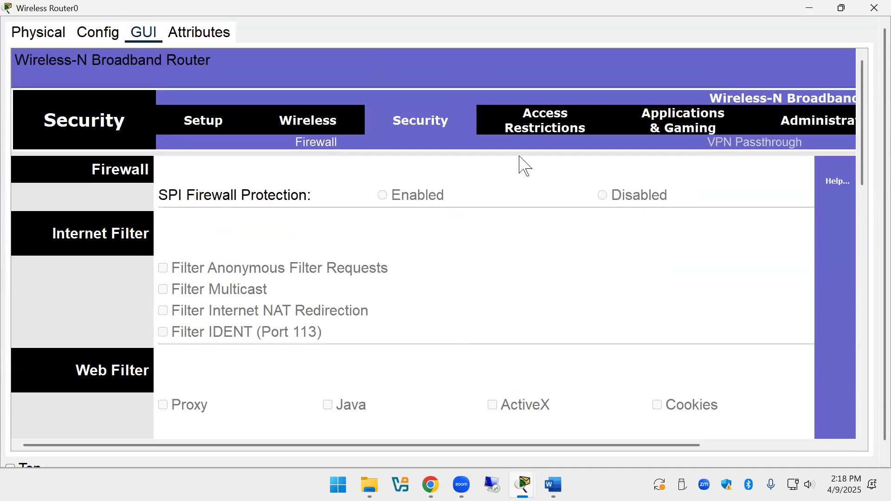
Review the router password under Administration > Management, then close Wireless Router0's window.
click(794, 120)
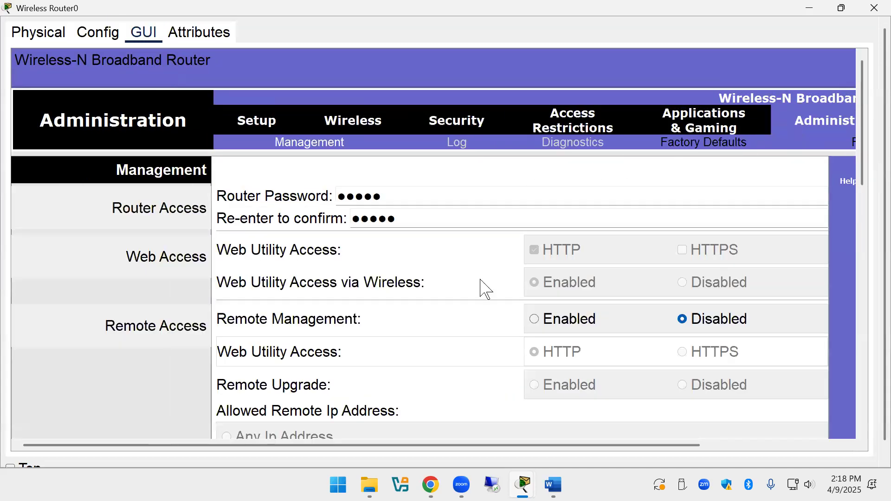
click(390, 203)
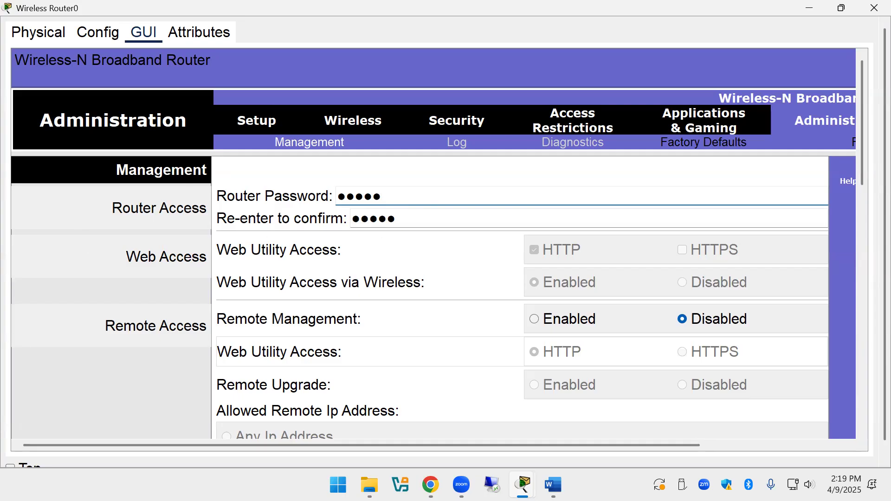
click(874, 10)
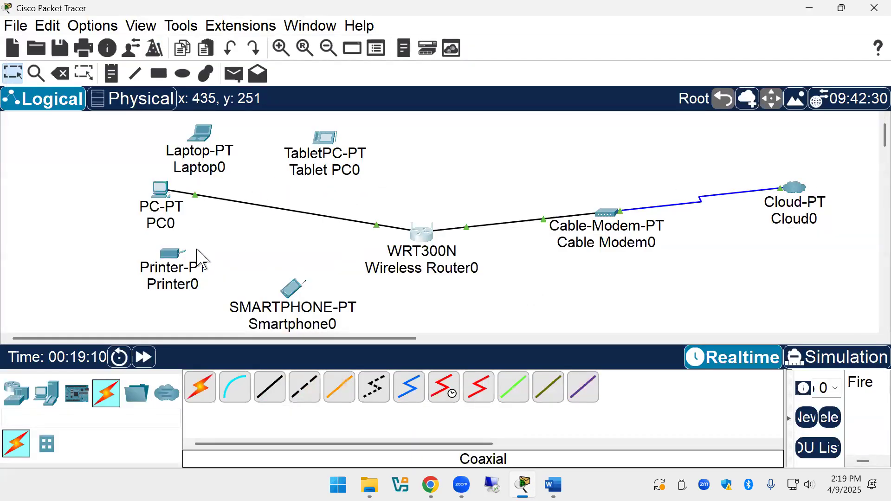
Launch the PC Wireless utility from Laptop0's Desktop tab.
mouse_move(355, 305)
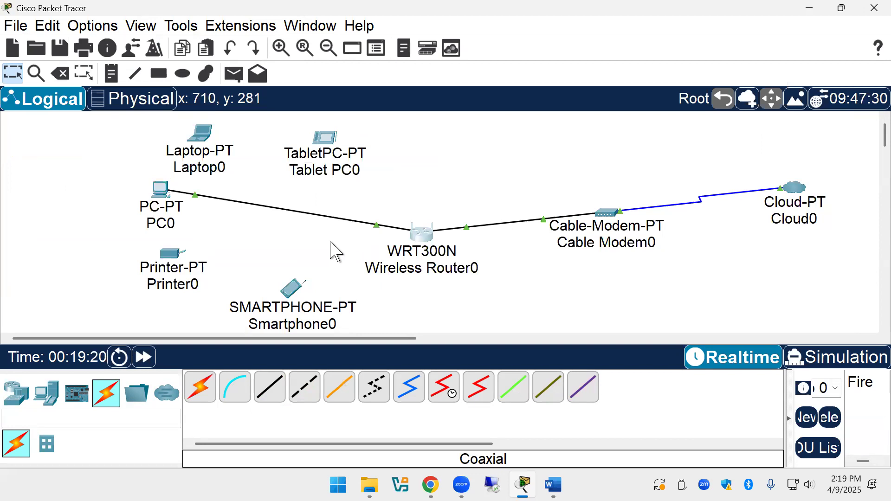
click(208, 163)
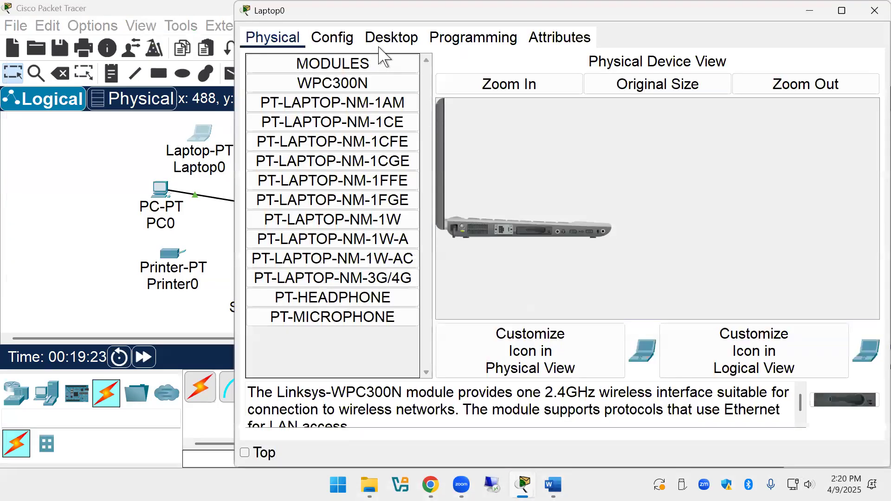
click(384, 41)
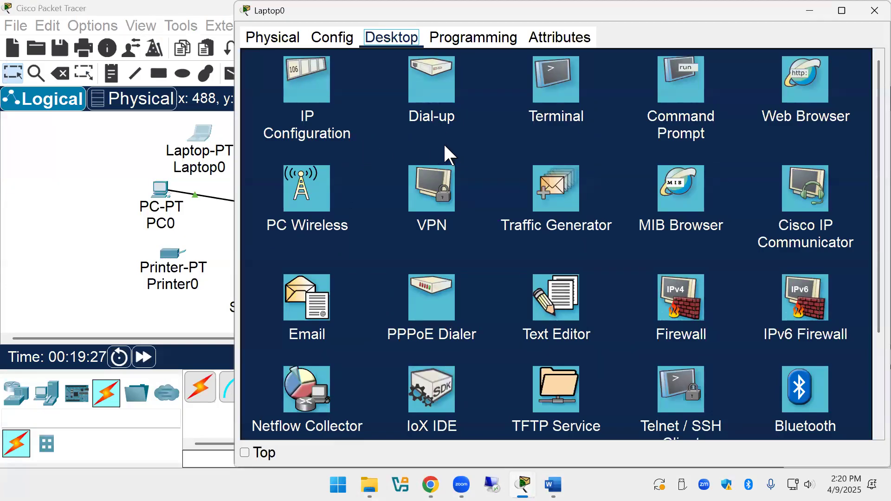
click(302, 188)
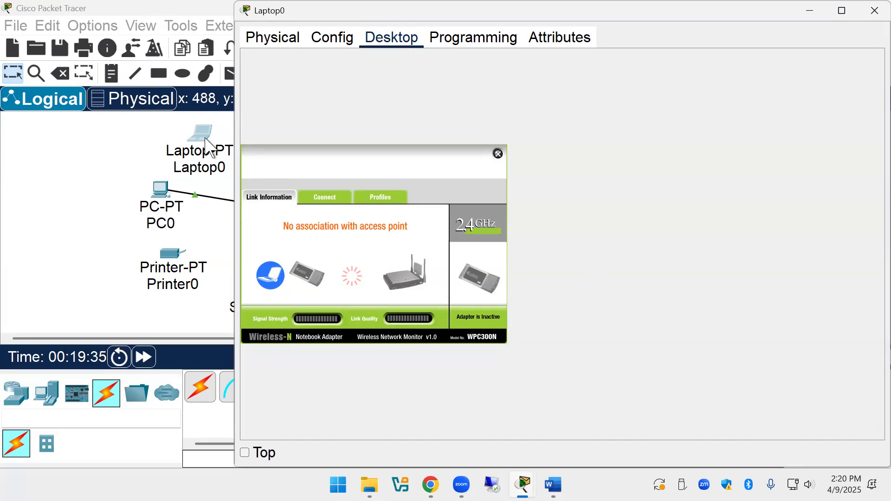
Join Laptop0 to the Oven network by entering the WPA2 pre-shared key.
click(327, 201)
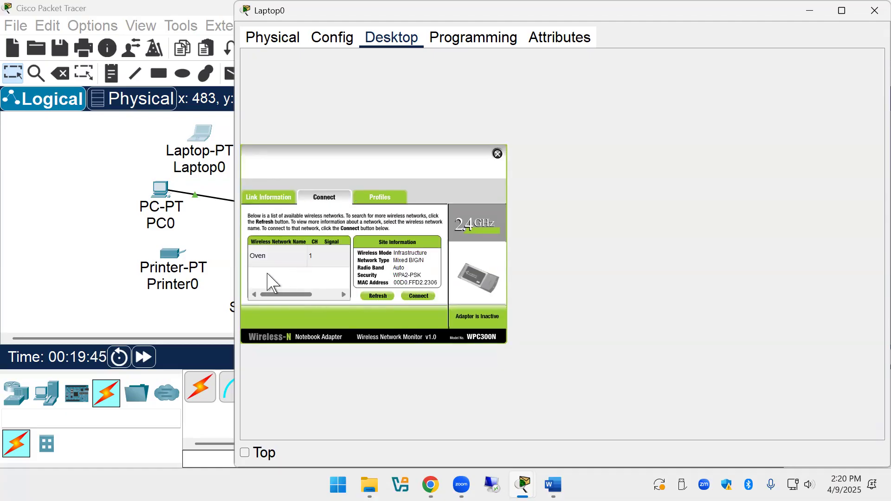
click(262, 258)
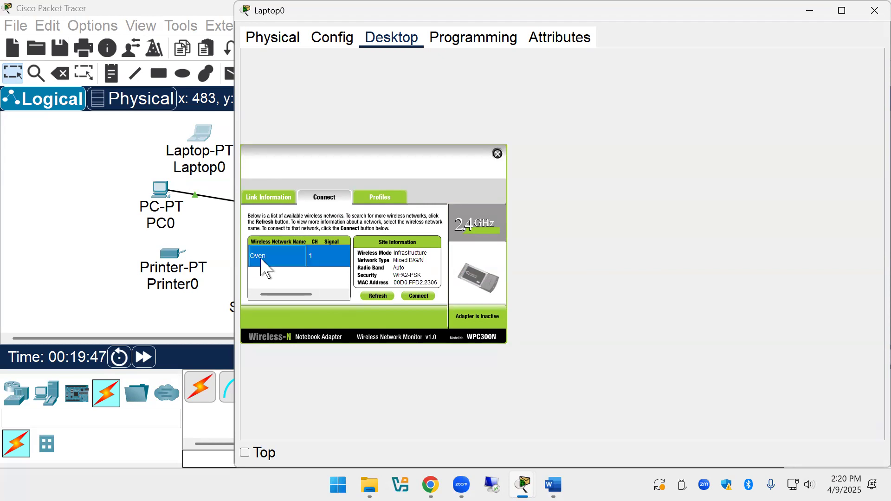
click(420, 295)
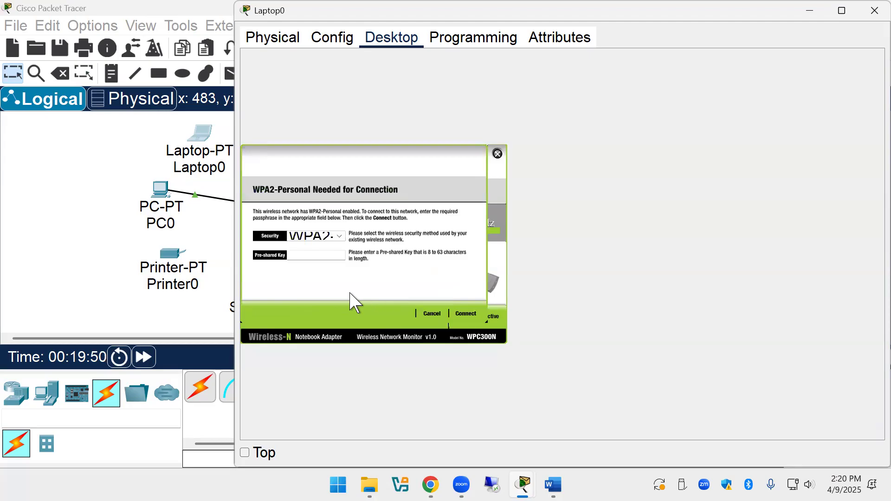
click(301, 256)
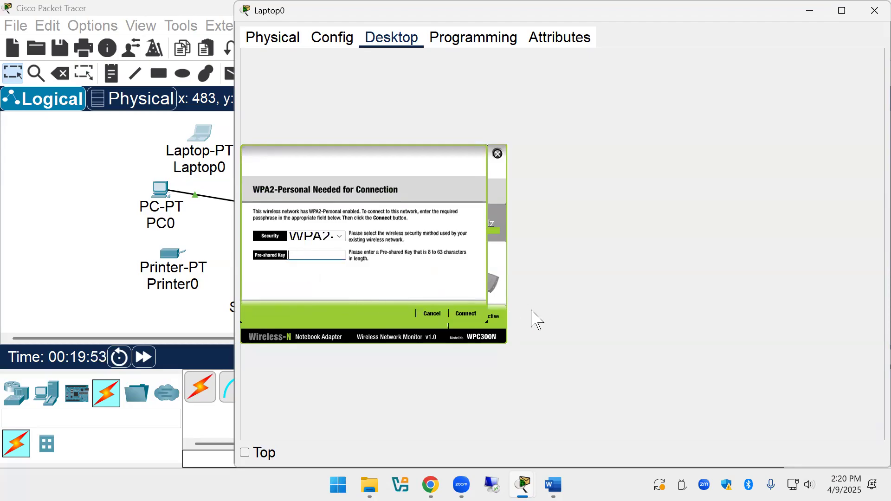
text(Password)
text(01)
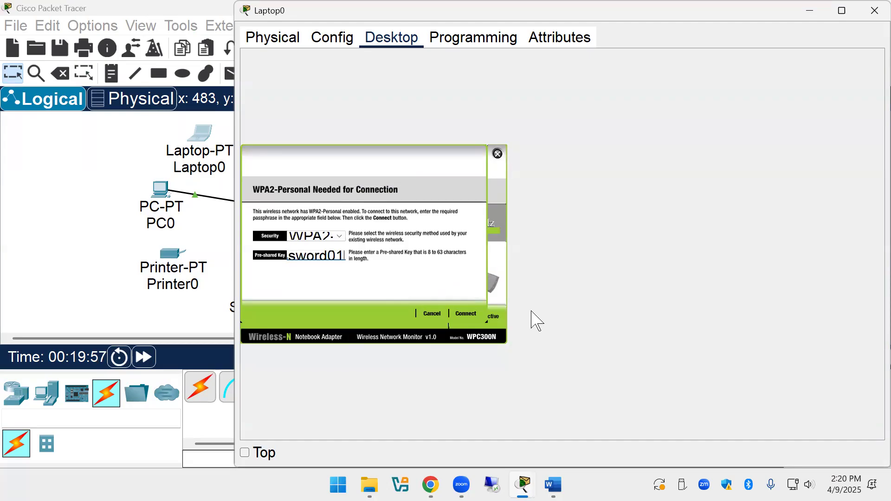
click(462, 316)
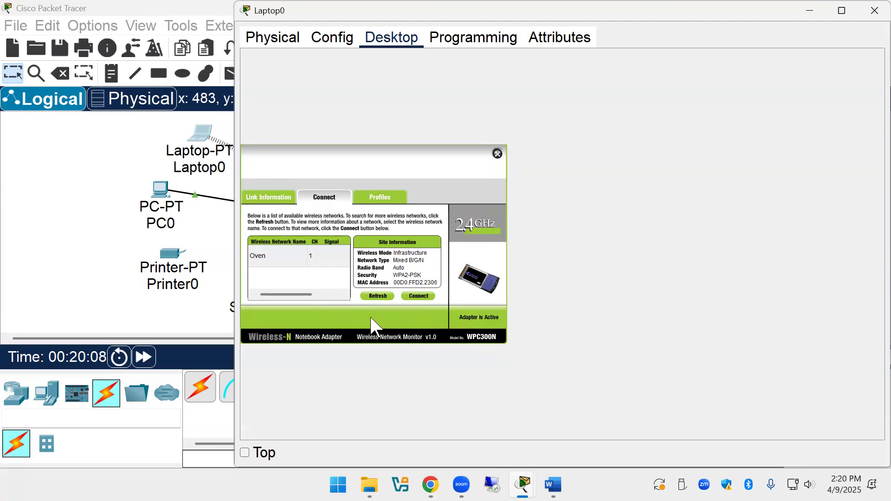
Close PC Wireless and exit Packet Tracer without saving.
click(497, 154)
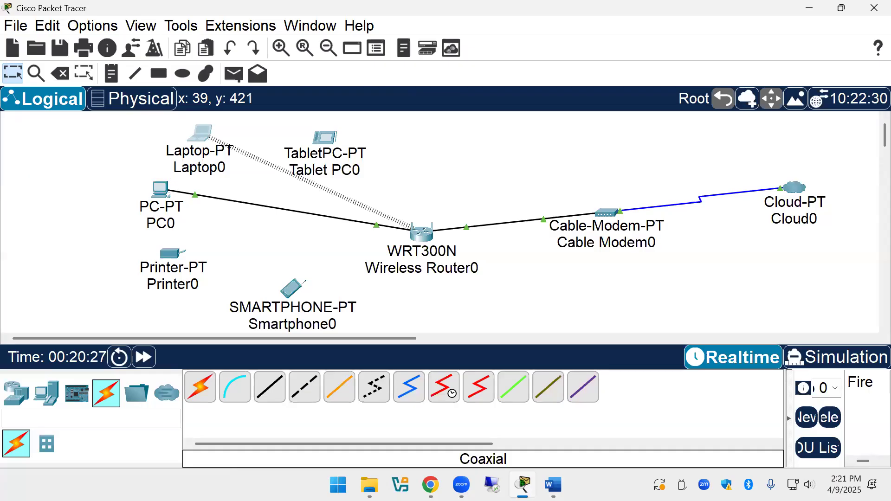
key(alt+Tab)
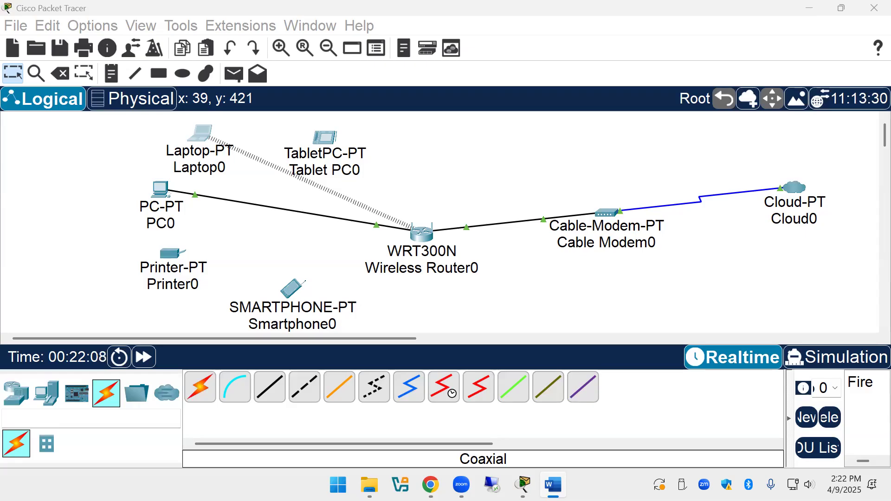
click(873, 7)
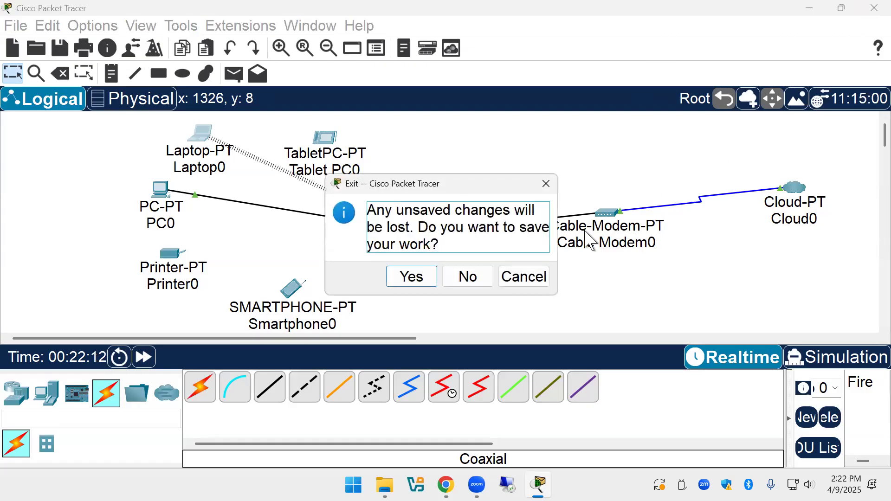
click(468, 277)
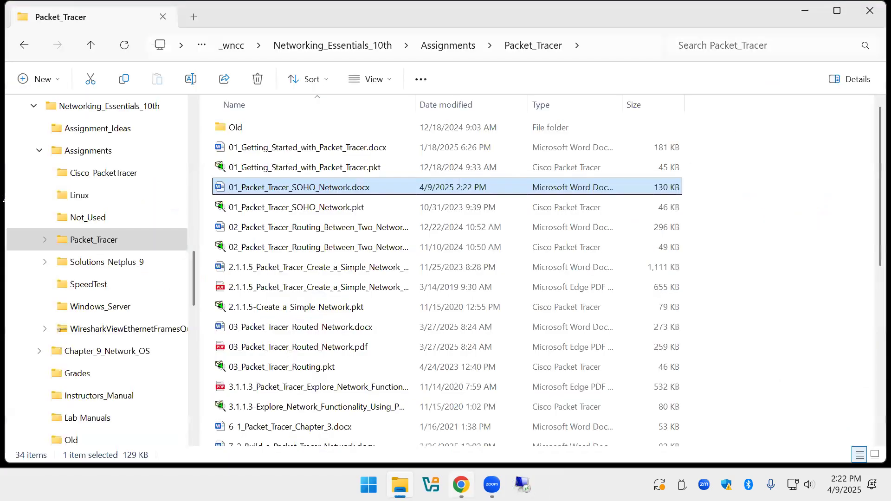
Check the Blackboard course content in Chrome, then return to the Packet_Tracer assignments folder.
key(alt+Tab)
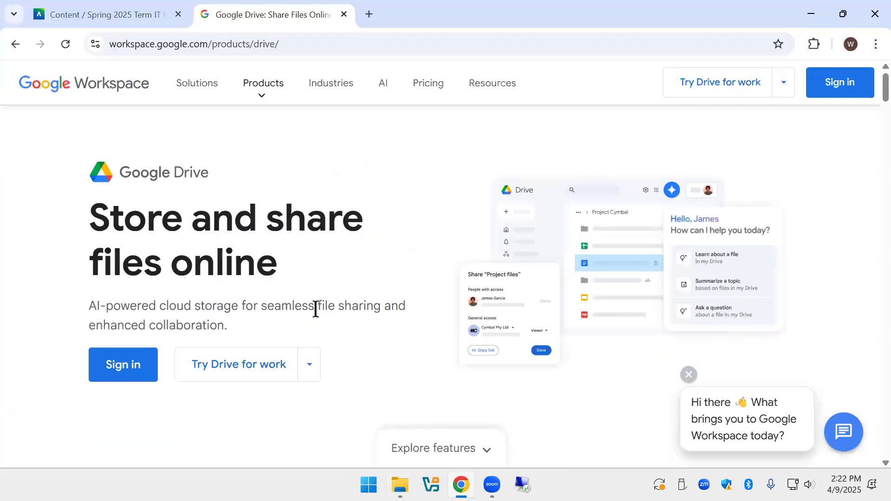
click(119, 15)
scroll(413, 380, down, 1)
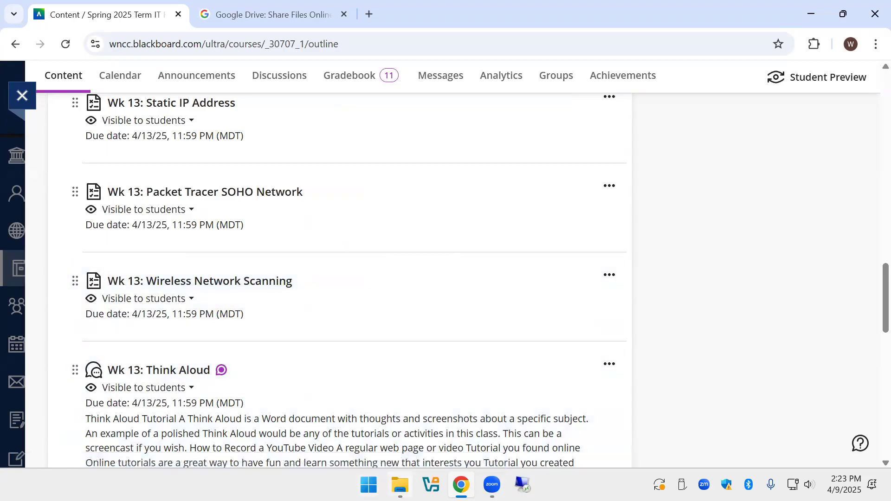
click(400, 485)
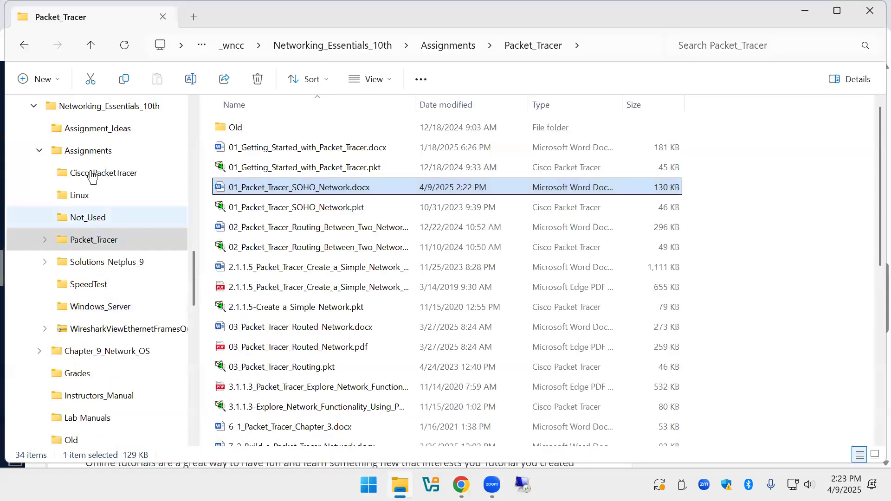
Open Wireless_Network_Scanning.docx from the Labs folder in Microsoft Word.
scroll(85, 137, up, 1)
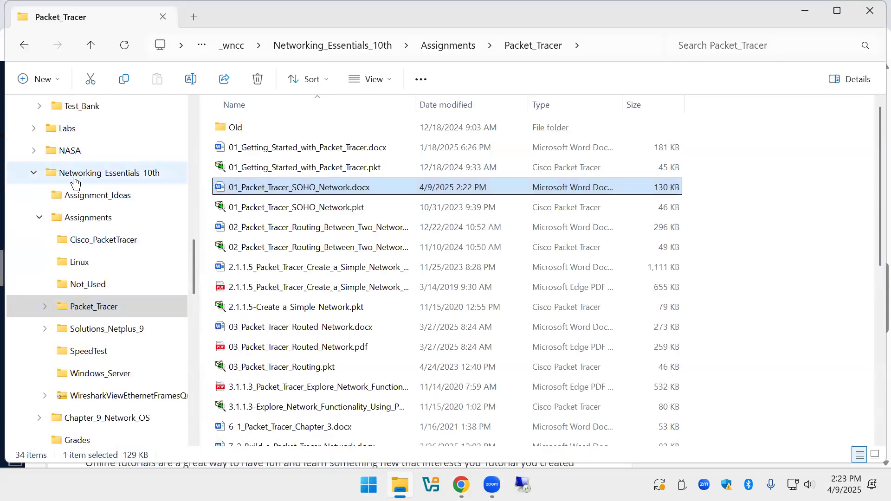
click(69, 132)
scroll(395, 315, down, 7)
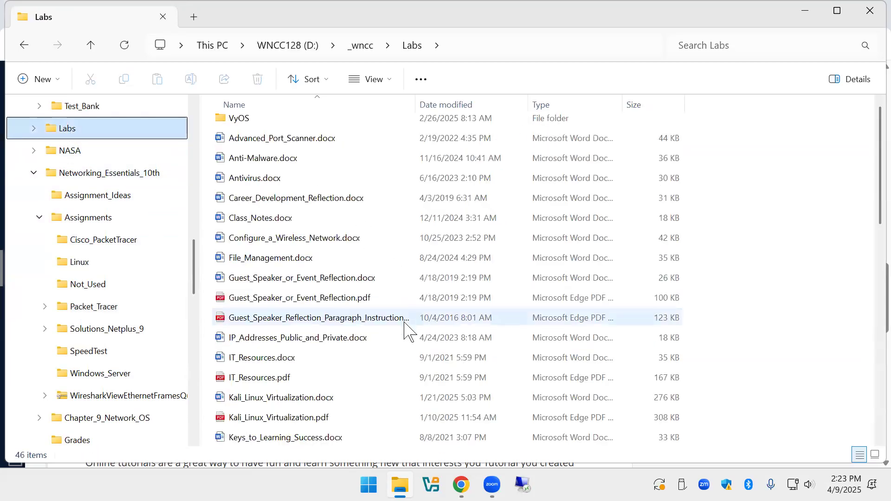
scroll(403, 335, down, 3)
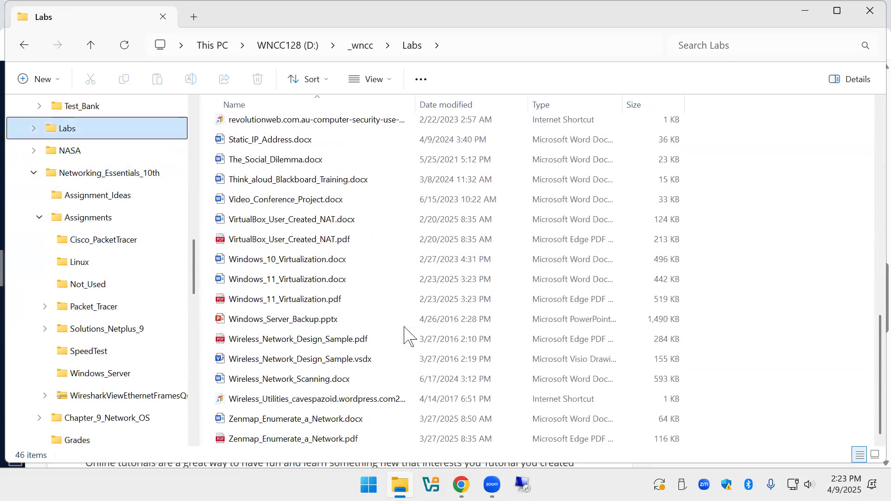
click(322, 385)
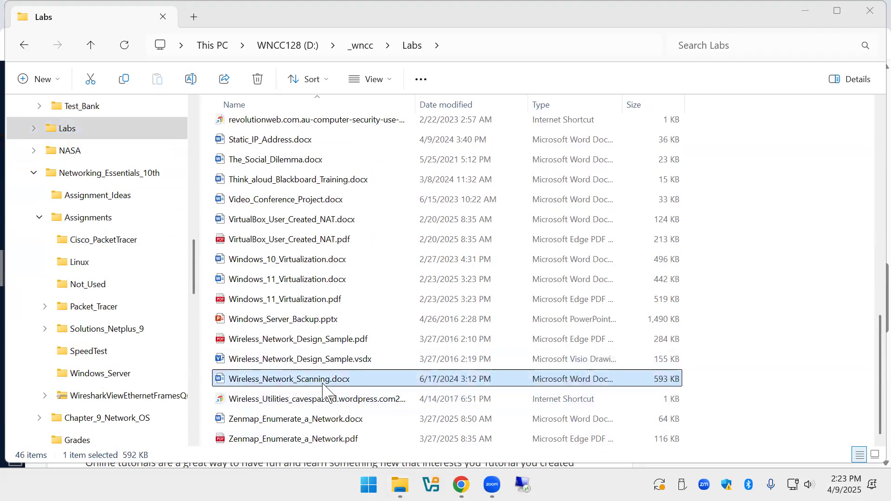
double_click(324, 386)
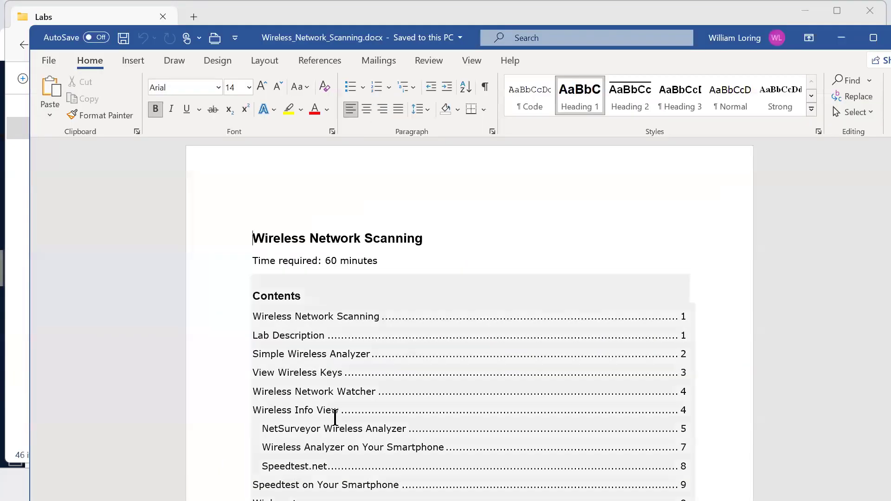
Maximize the Word window and scroll down to the Simple Wireless Analyzer steps.
scroll(345, 420, down, 4)
scroll(349, 421, down, 10)
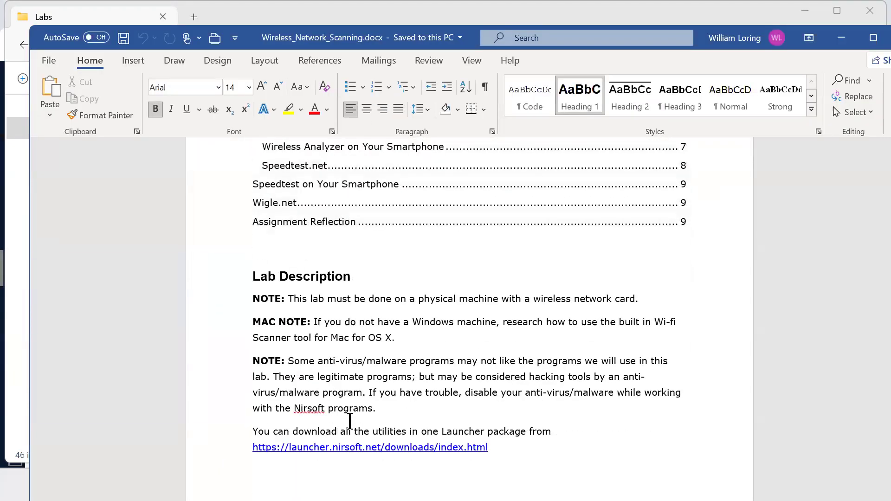
scroll(350, 416, down, 6)
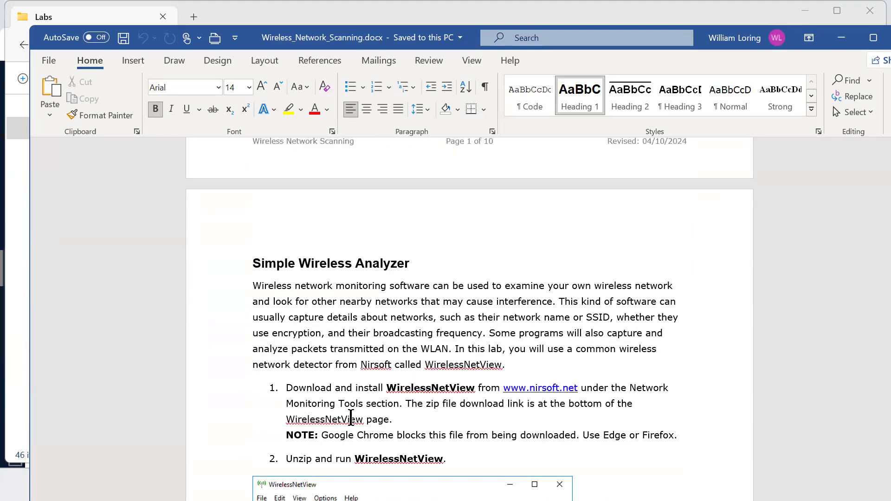
scroll(352, 420, up, 2)
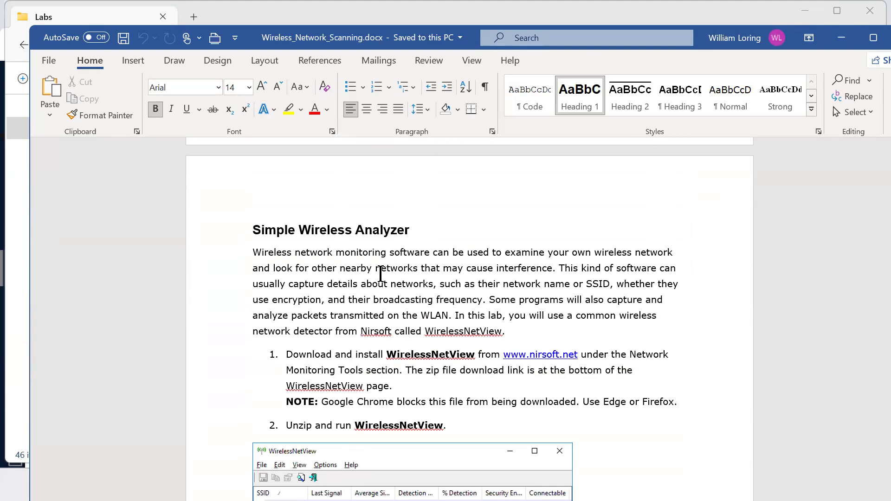
double_click(436, 44)
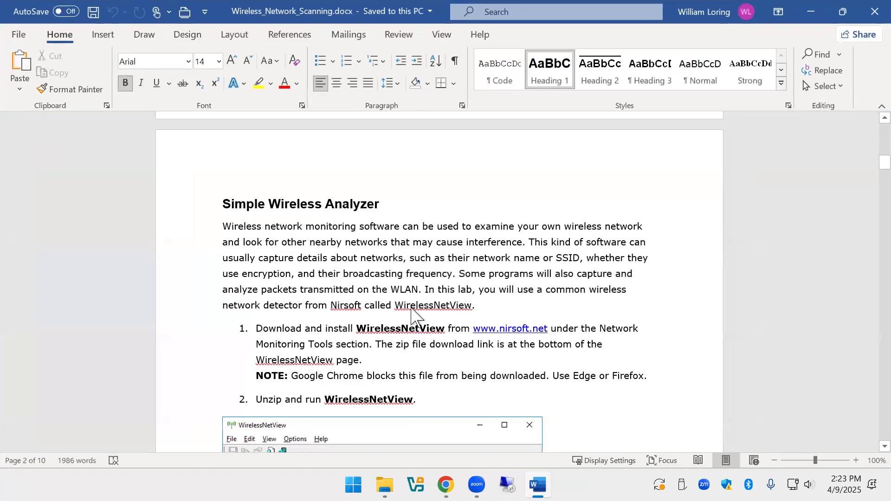
scroll(411, 316, down, 7)
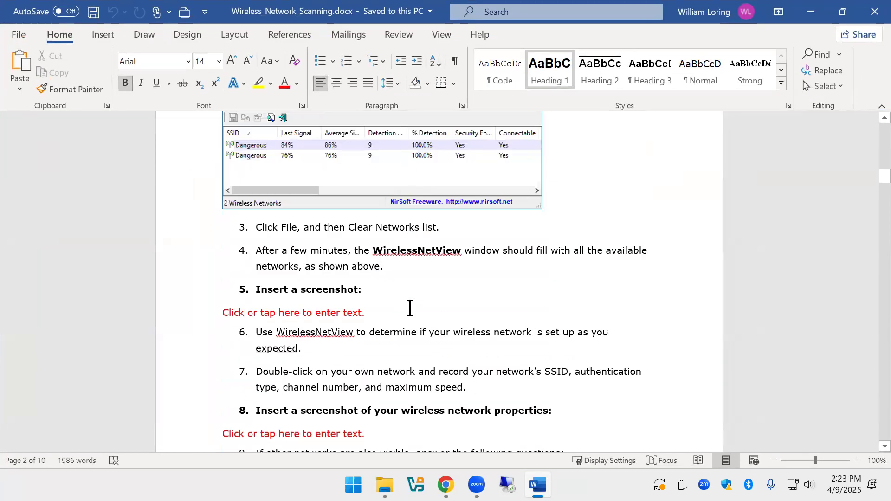